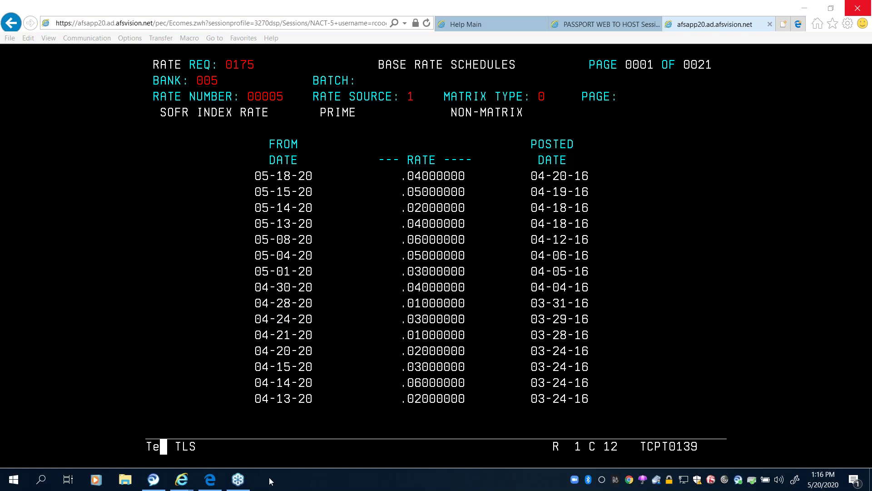
Step: Bring up the loan directory and view current obligation request 0104 for bank 05, application 1, with the first test loan's obligor and obligation numbers
left_click(377, 43)
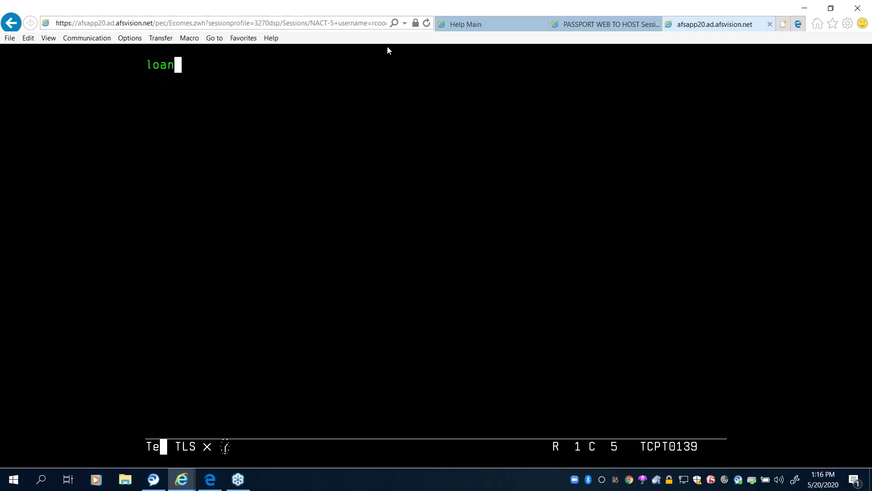
type("0104")
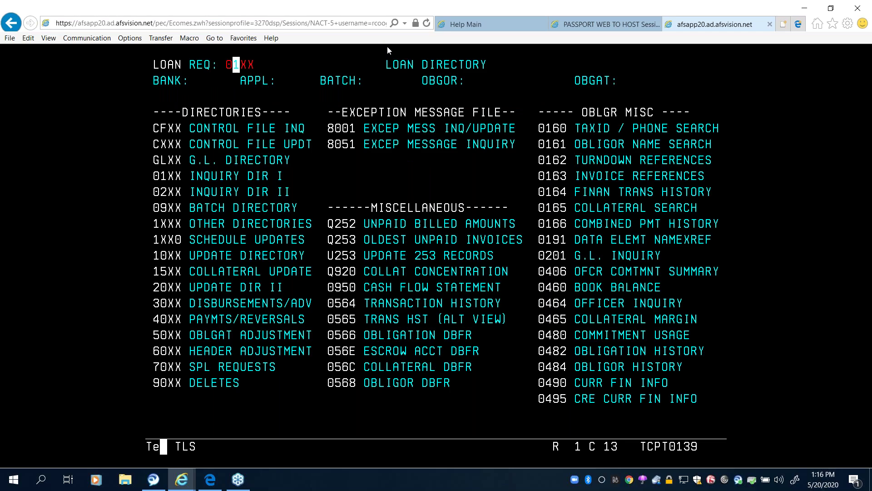
type("05")
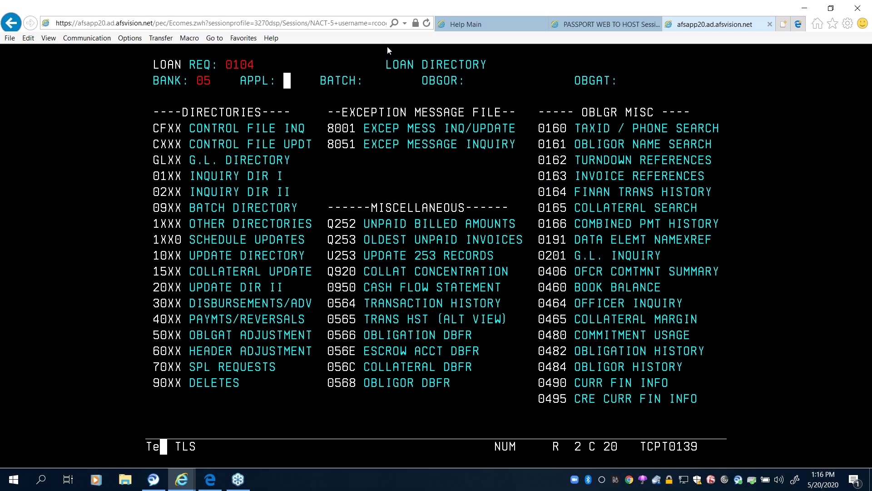
type("1")
key("shift")
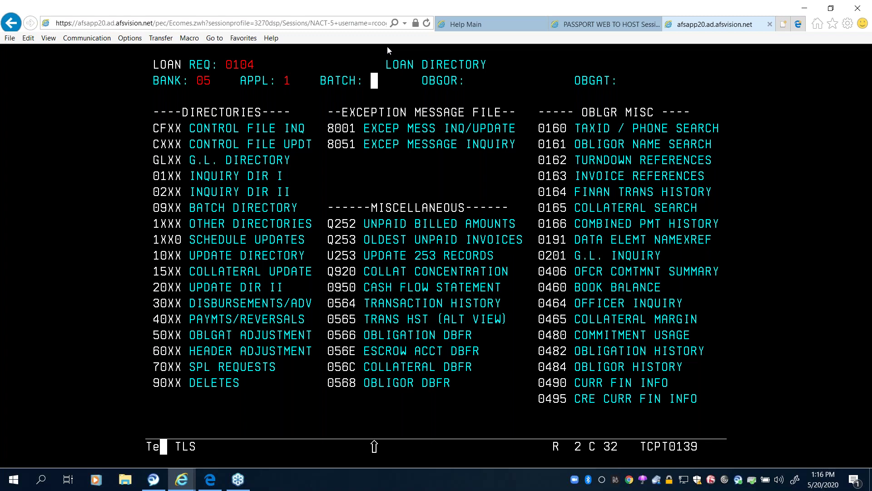
key("Tab")
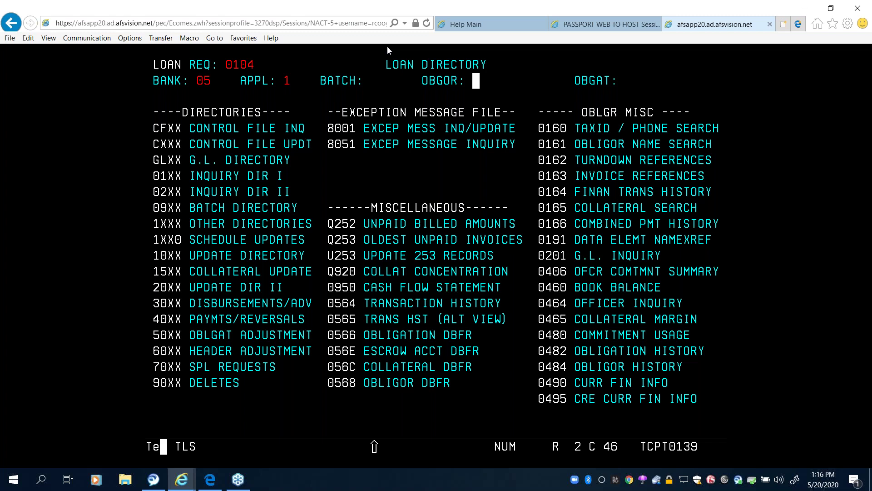
type("450")
key("Tab")
type("67")
key("Return")
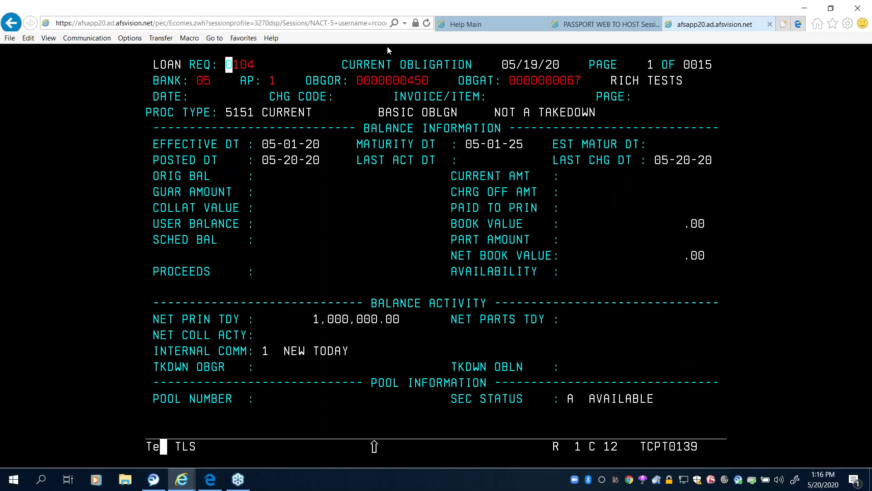
right_click(387, 46)
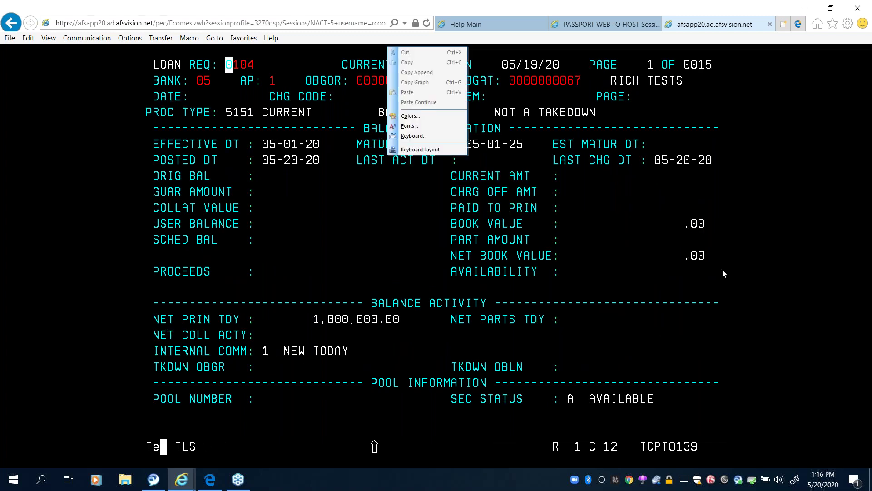
left_click(620, 240)
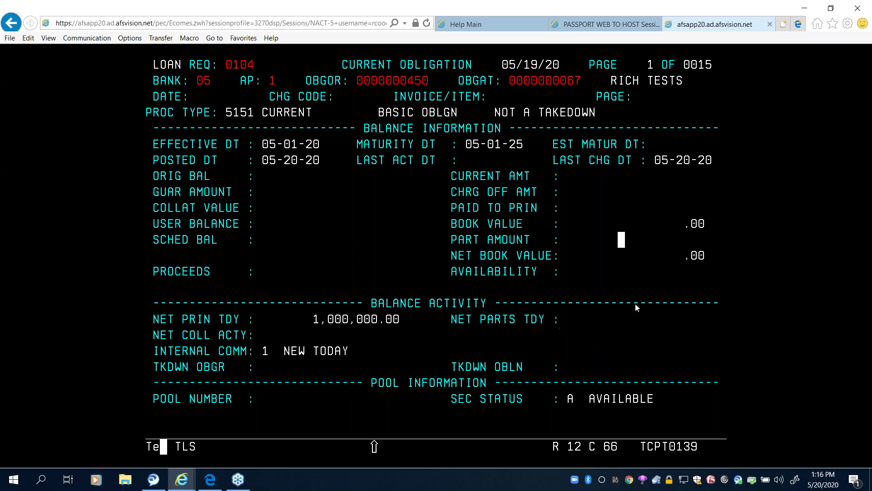
Step: Request the new current accrual schedule screen 1350 for the same obligation and enter batch RLC
key("Home")
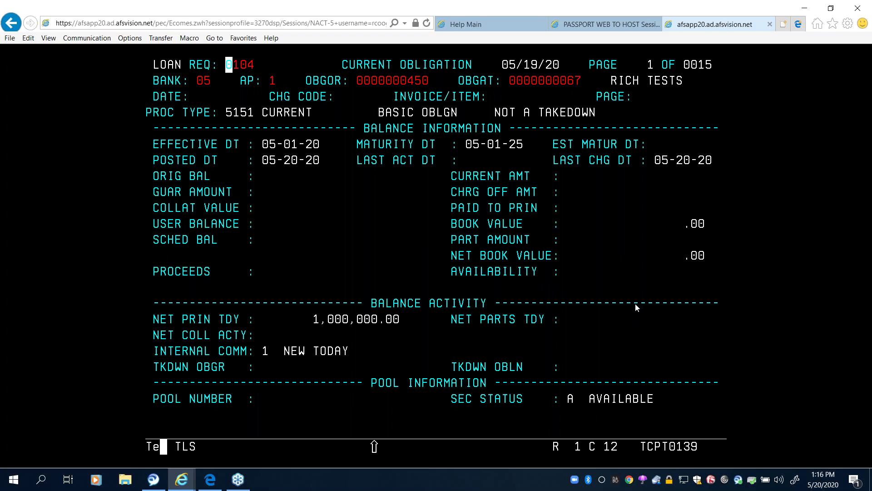
type("1350")
key("Return")
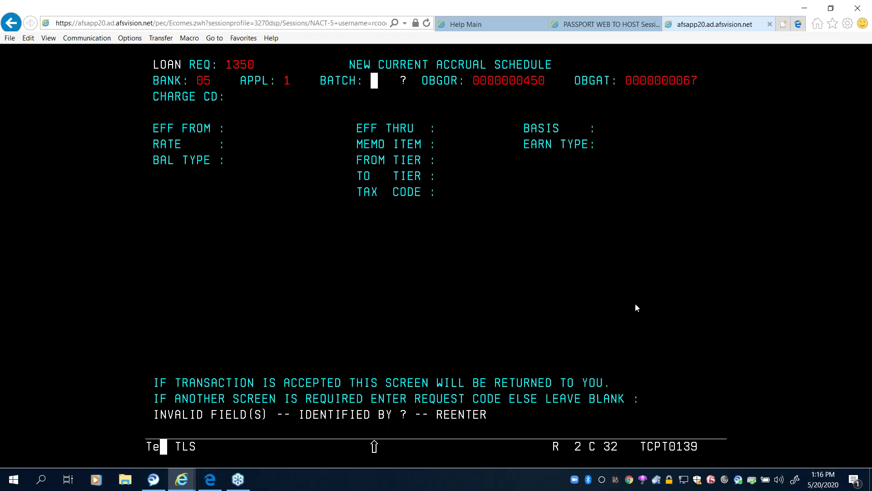
type("RLC")
key("Tab")
key("Tab")
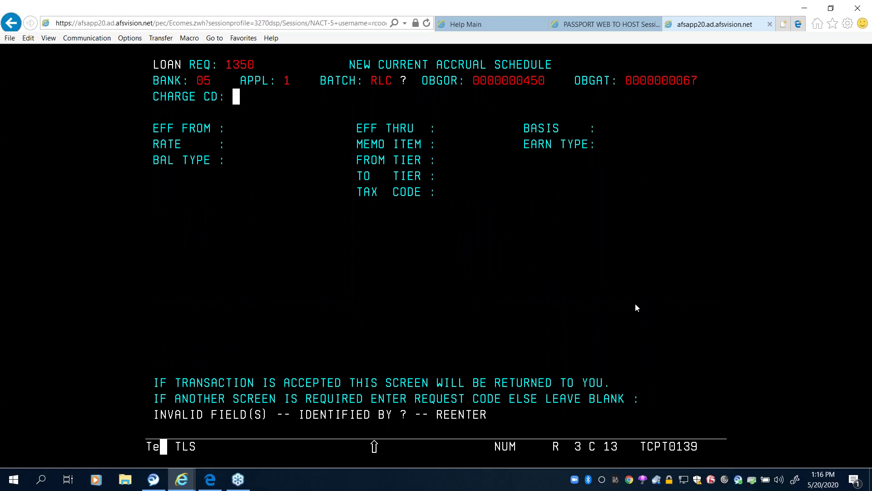
Step: Submit the accrual schedule with charge code 100, effective-from date 050120, basis 4 and rate 1.7753
type("100")
type("050120")
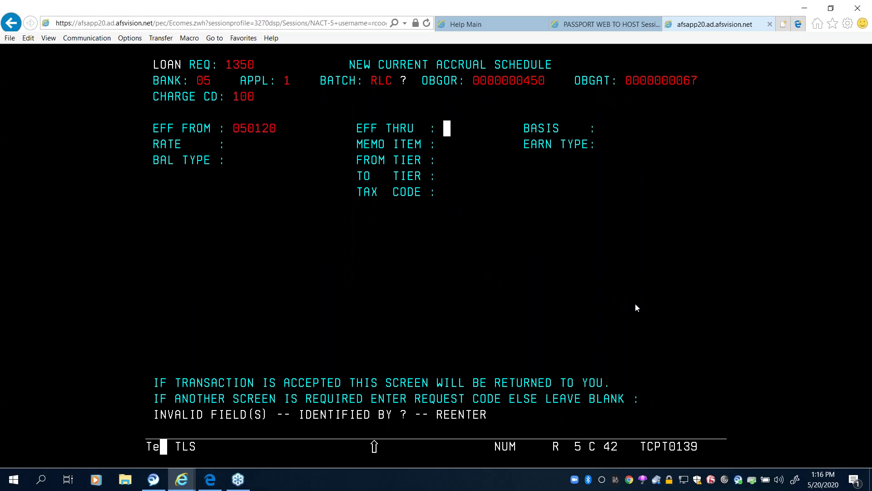
key("Tab")
type("4")
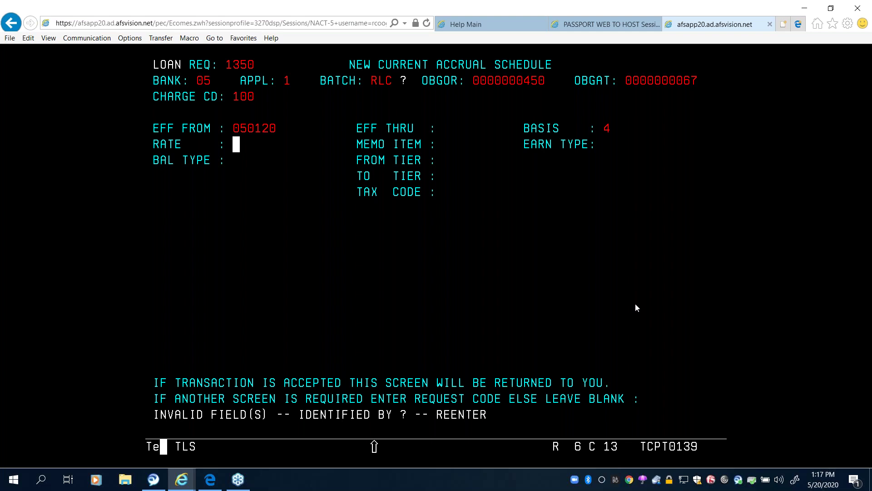
type("1.7753")
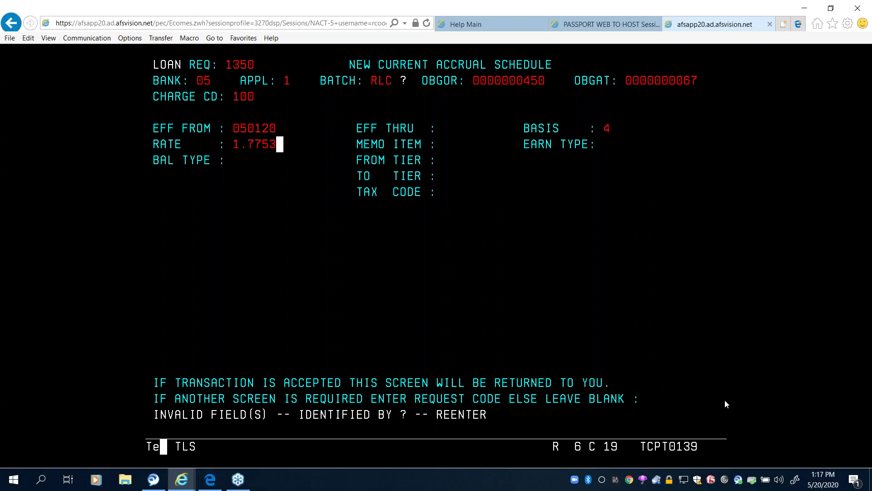
key("Return")
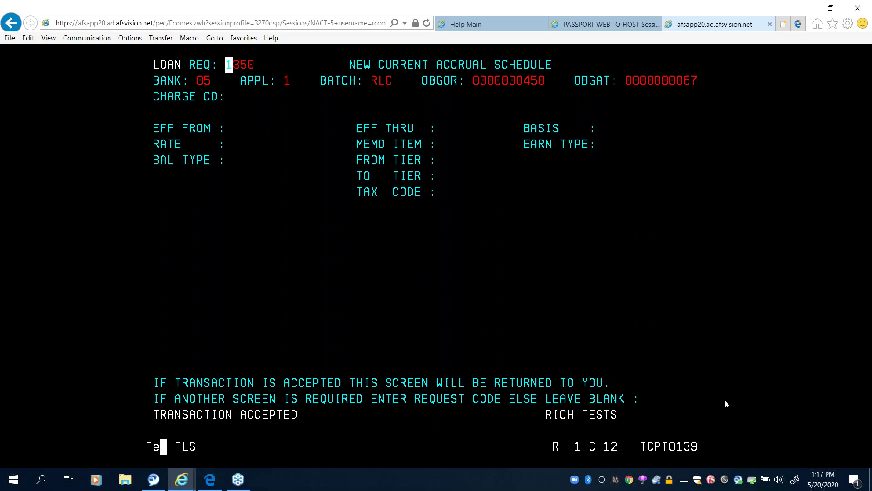
Step: Request the new current prime schedule data screen 1360 for the same obligation
key("Right")
key("Right")
type("6")
key("Tab")
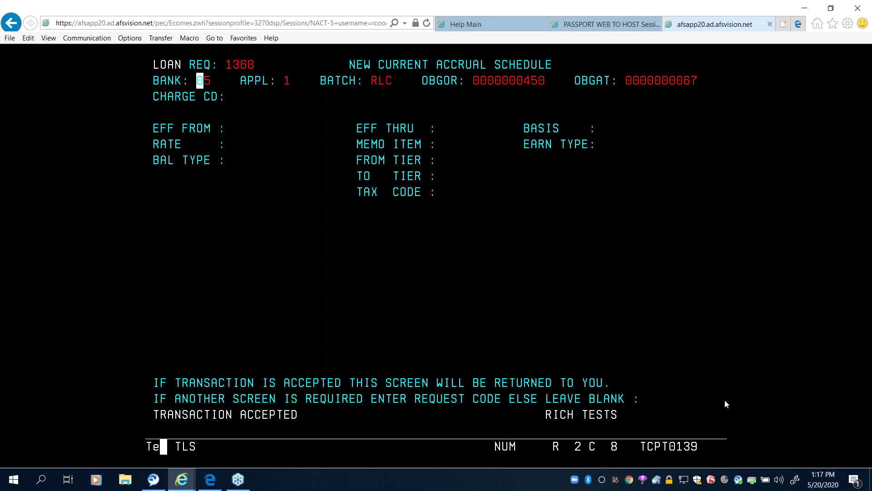
key("Return")
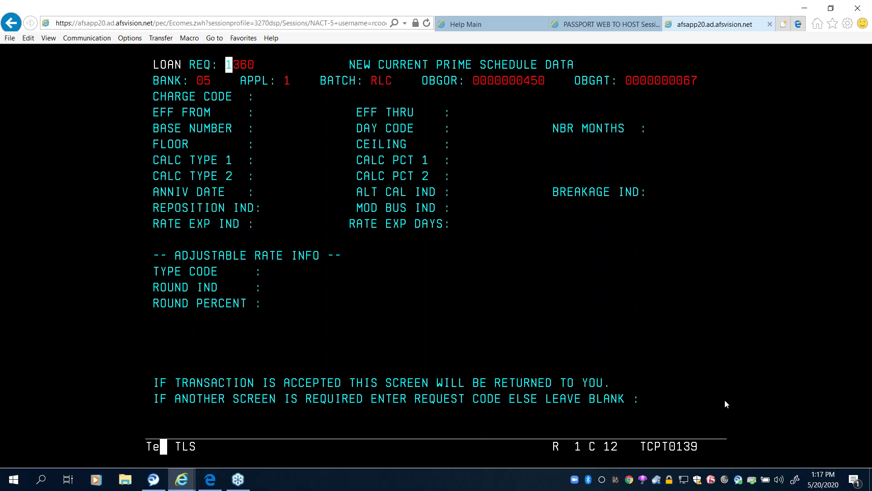
Step: Fill in the prime schedule with charge code 100, effective-from date 050120, base number 00005, day code 01 and number of months 05
key("Tab")
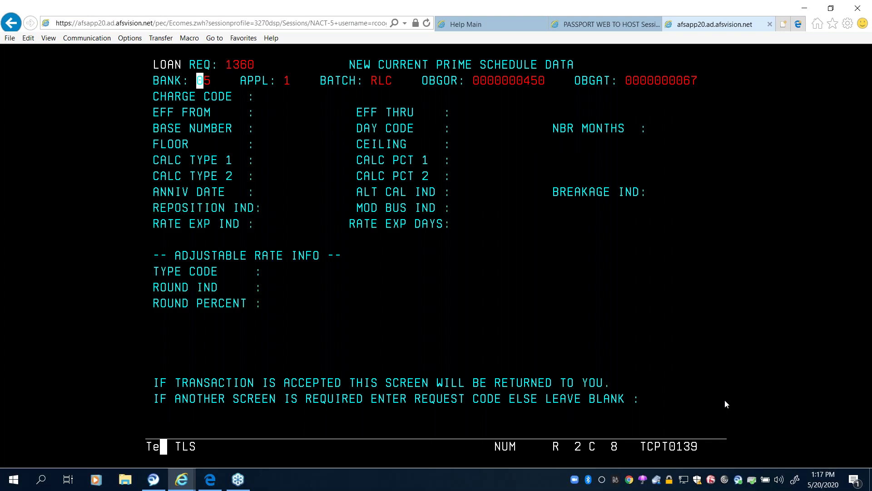
key("Tab")
key("Tab")
key("Tab")
key("Tab")
key("Tab")
type("100")
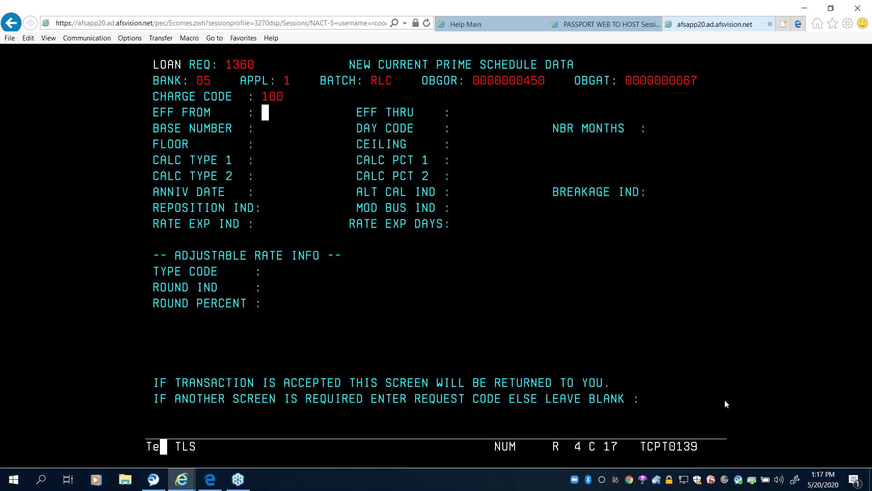
type("050120")
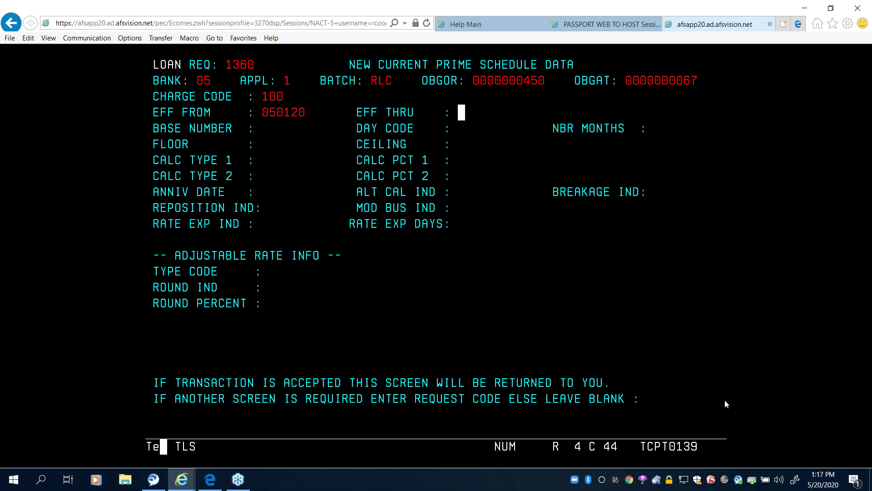
key("Tab")
type("00005")
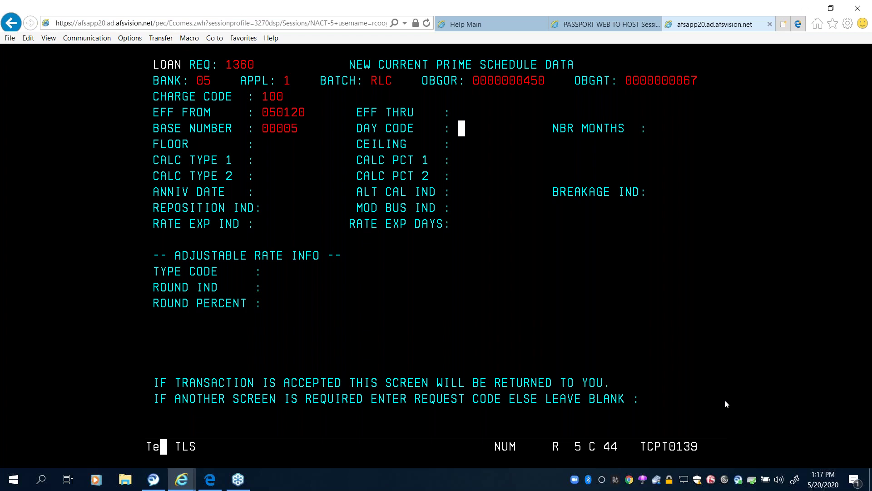
type("01")
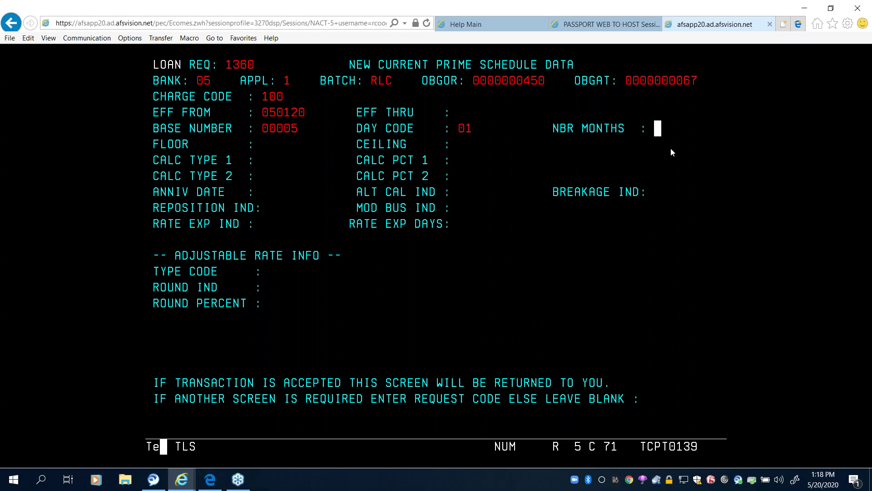
type("05")
key("Tab")
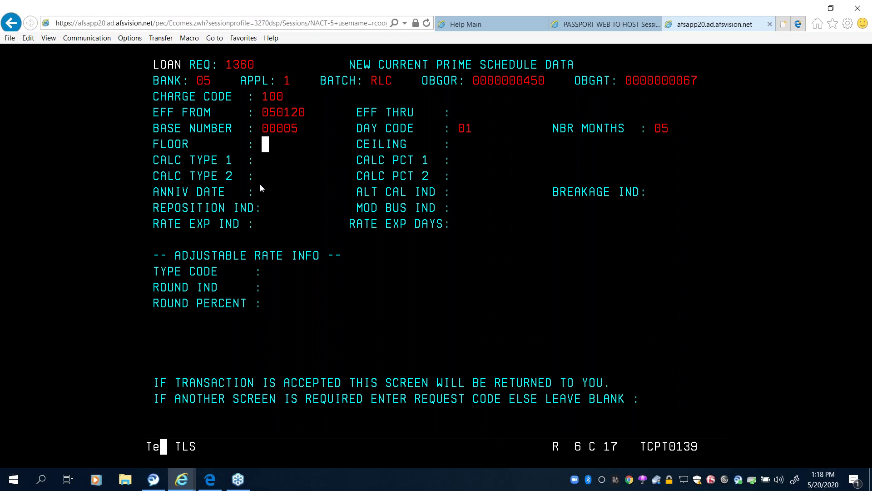
Step: Enter calculation type 1 as 1 with percent 1.5, and calculation type 2 as 1 with percent .2563
key("Tab")
key("Tab")
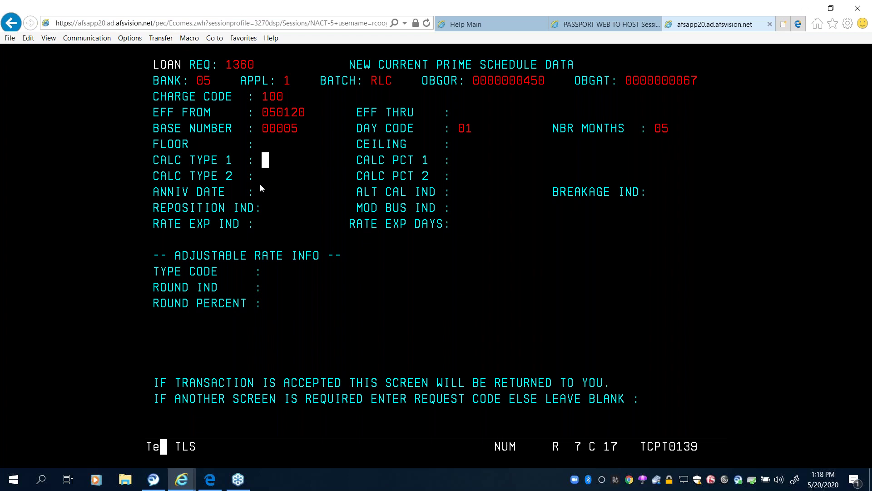
type("1")
key("Tab")
type("1.5")
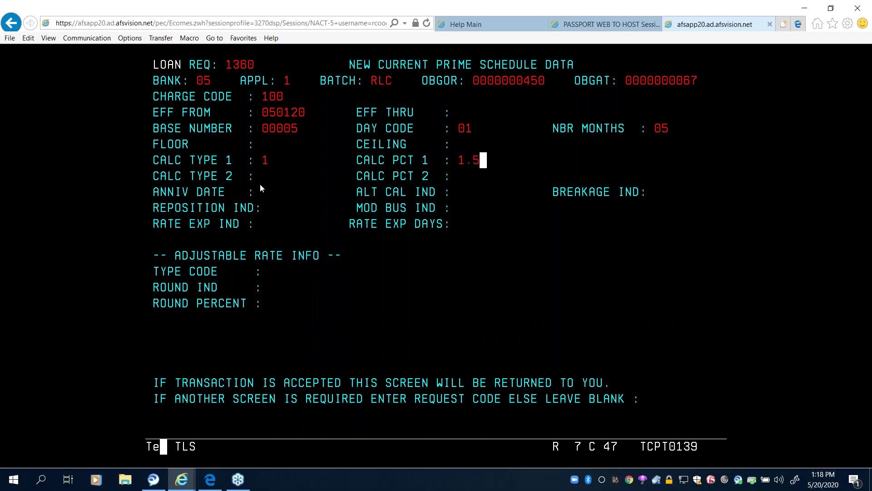
key("Tab")
type("1")
key("Tab")
type(".2563")
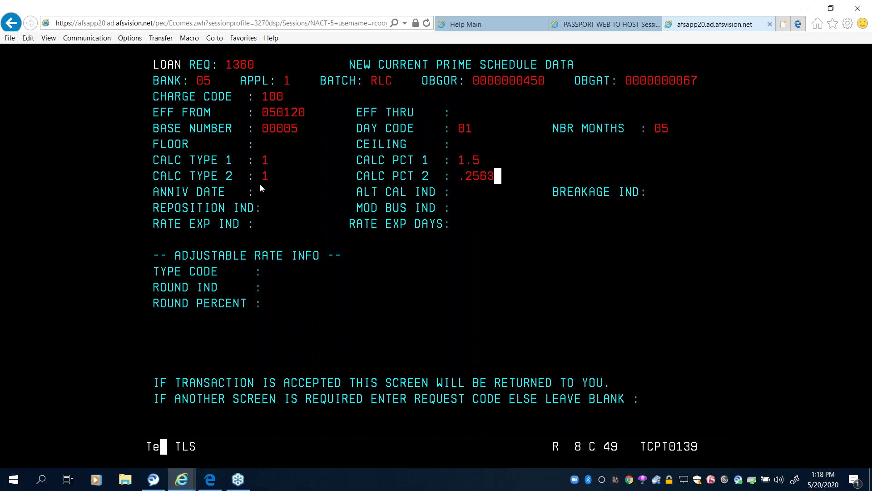
Step: Enter anniversary date 050127 and adjustable rate type code 6, and submit the prime schedule
key("Tab")
type("050127")
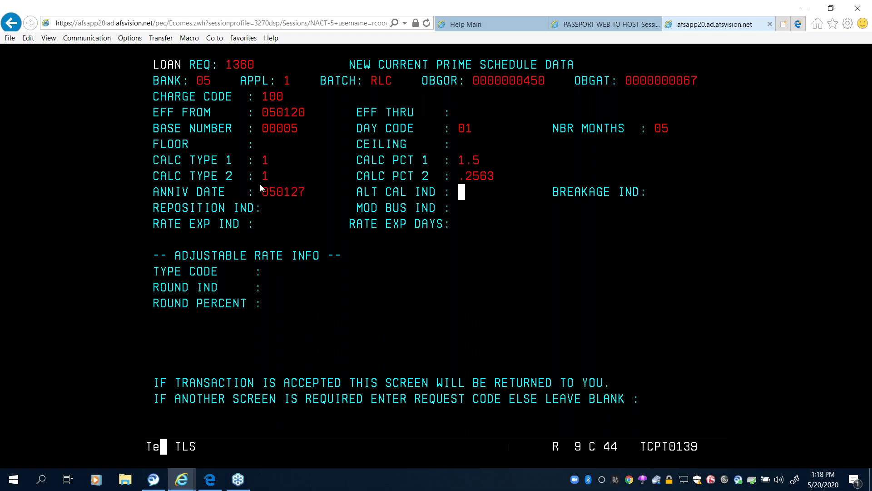
key("Tab")
key("Tab")
key("Tab")
key("Tab")
key("Tab")
key("Tab")
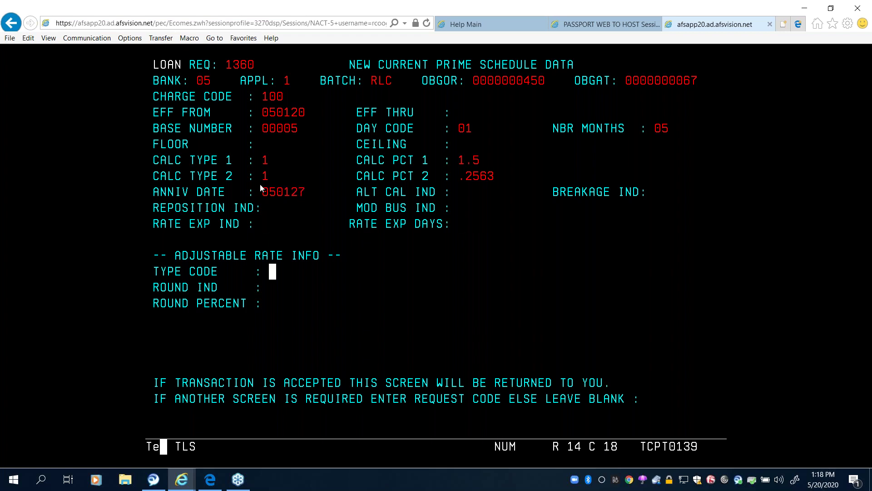
type("6")
key("Return")
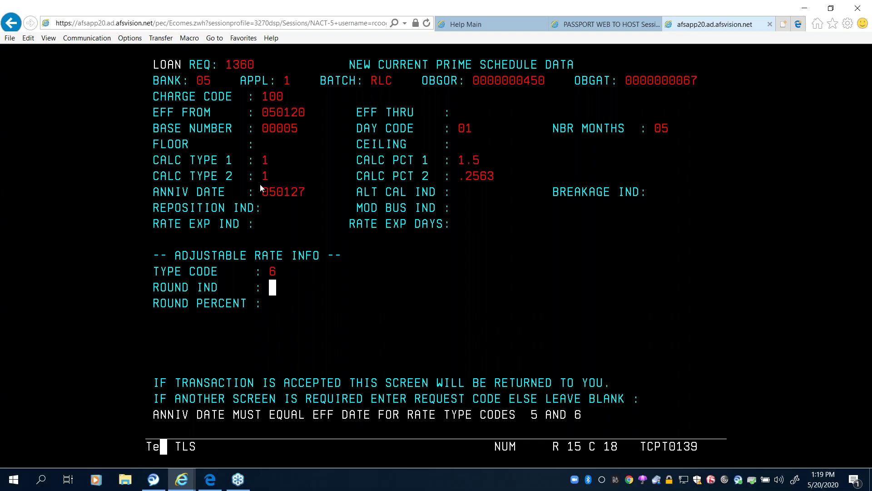
Step: Correct the prime schedule's anniversary date to 050120 and resubmit the transaction
key("Tab")
key("Up")
key("Up")
key("Up")
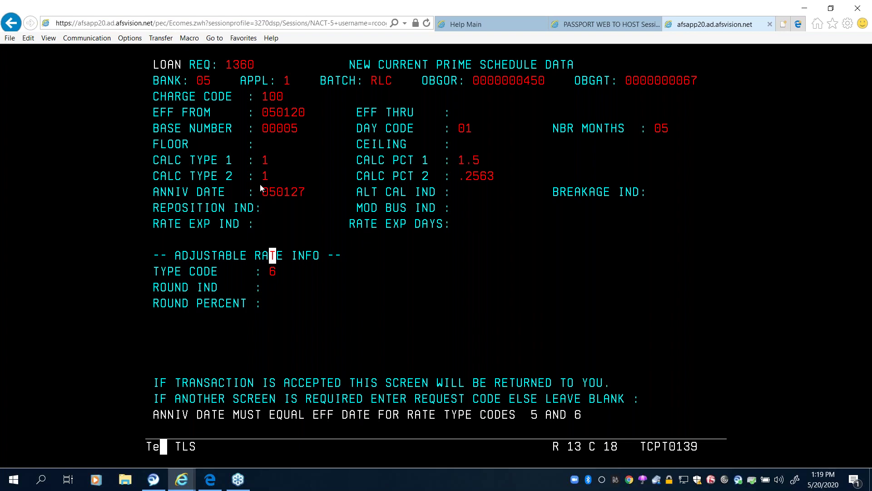
key("Up")
key("Up")
key("Up")
key("Up")
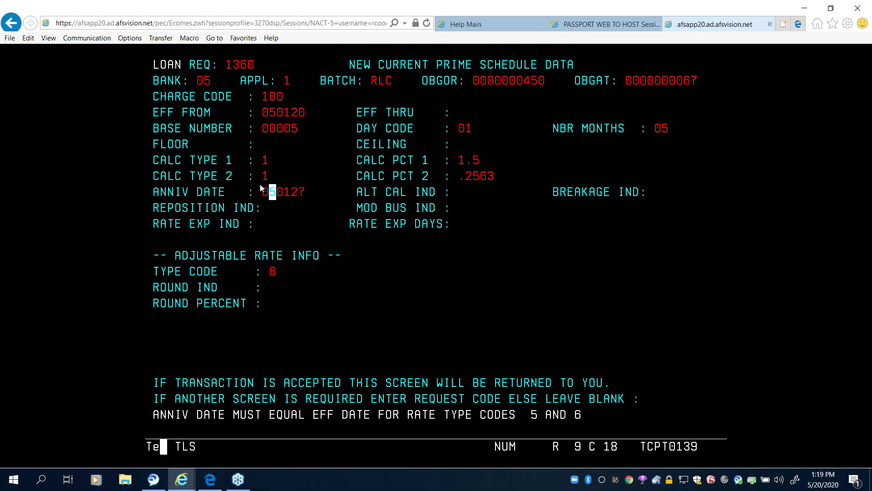
key("Right")
key("Right")
key("Right")
key("Right")
type("0")
key("Return")
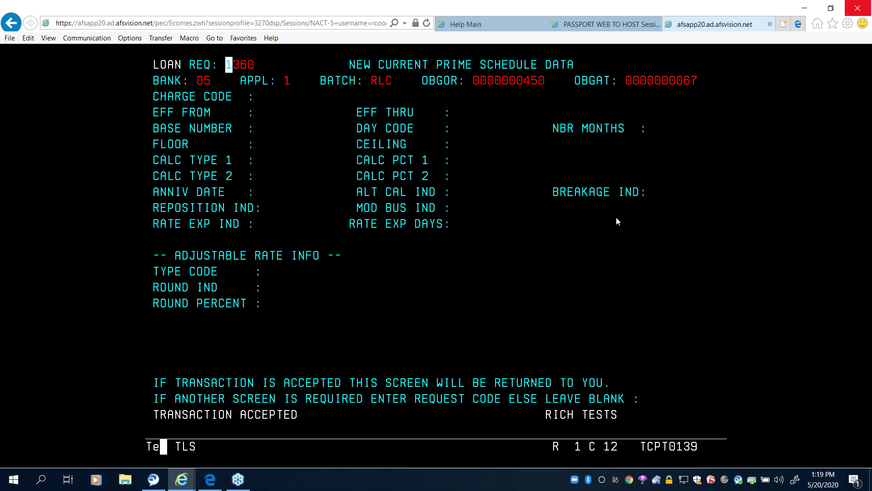
Step: View current obligation request 0104 for the other SOFR test loan, replacing the obligor and obligation numbers
type("0104")
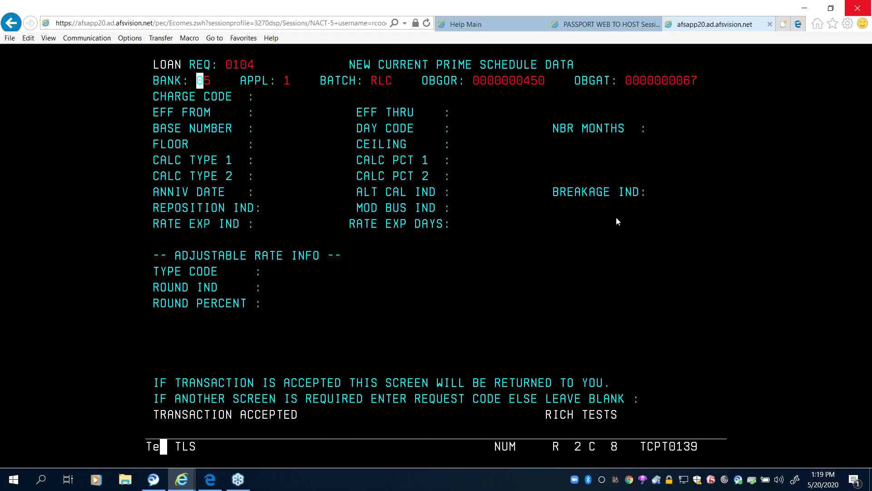
key("Tab")
key("Tab")
key("Tab")
type("856")
key("End")
key("Tab")
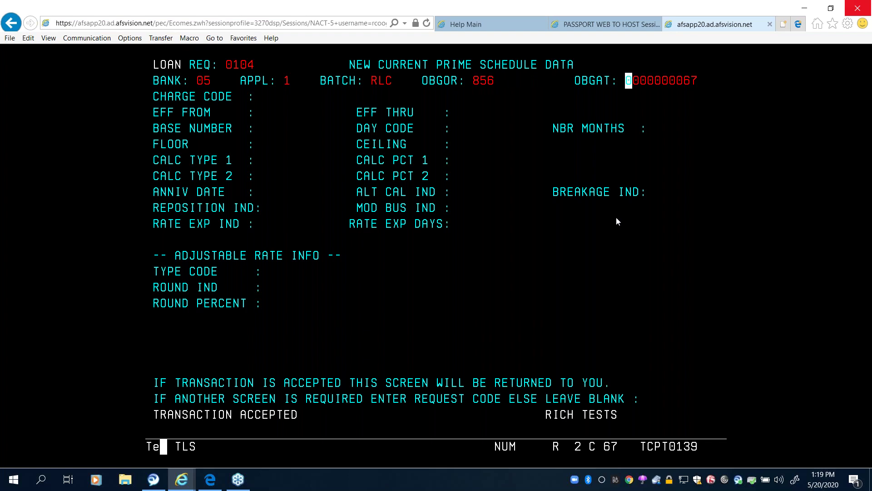
type("34")
key("End")
key("Return")
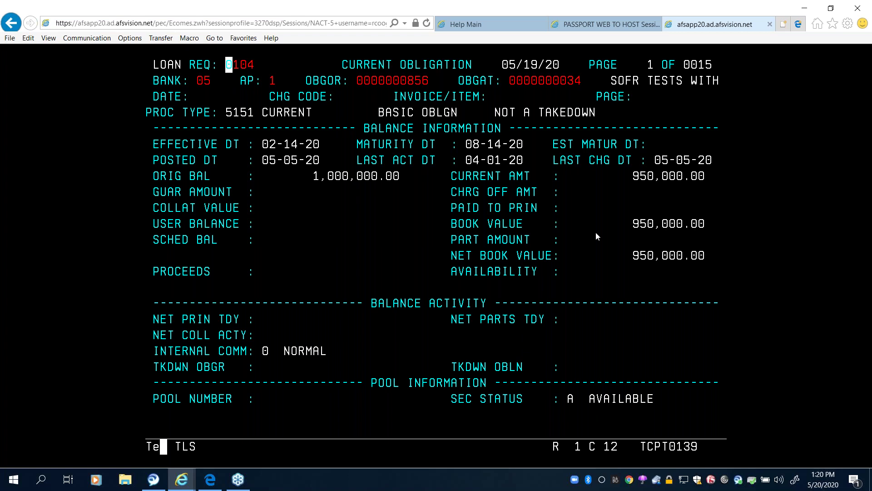
Step: View request 0132, the current interest/fee schedules, for this obligation and page forward through the daily rates to page 6
type("0132")
key("Return")
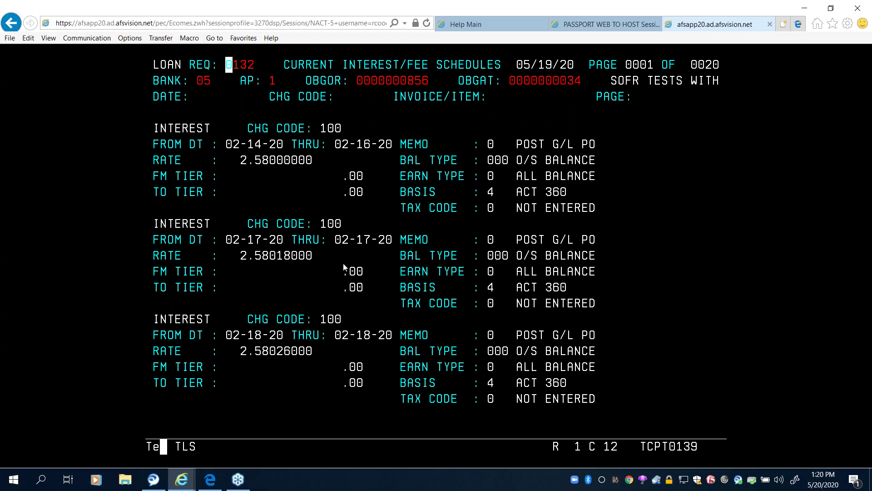
key("F8")
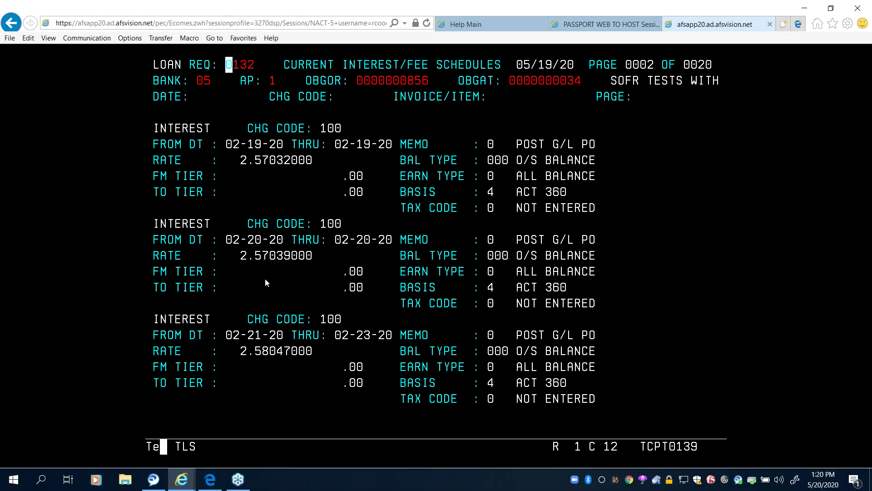
key("F8")
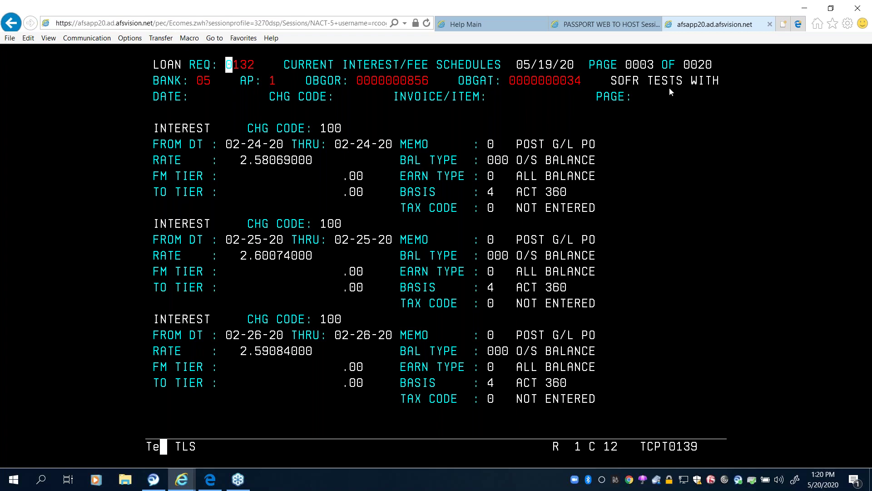
key("F8")
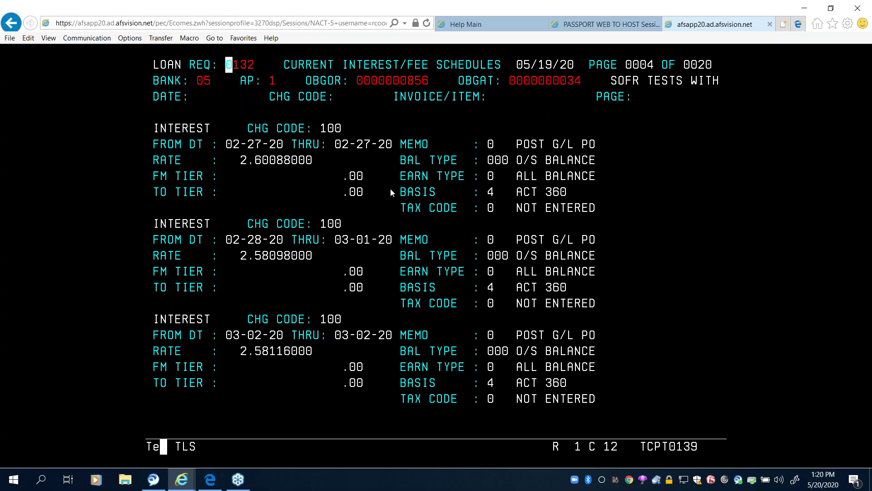
key("F8")
key("F8")
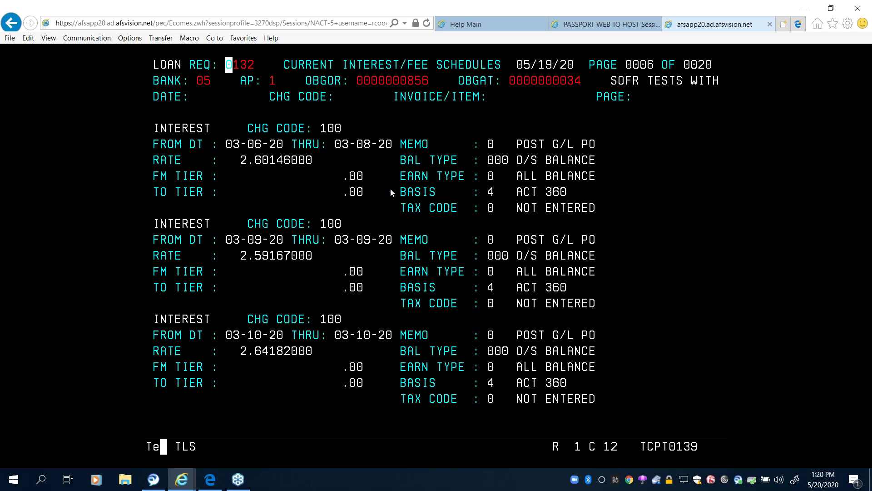
Step: View request 0138, the current prime rate schedules, for the same SOFR test loan
key("Tab")
key("Tab")
key("Tab")
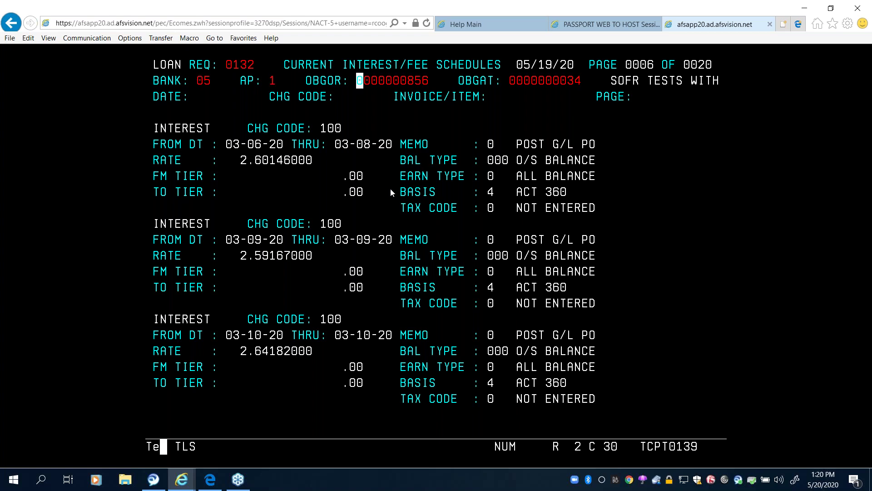
key("Tab")
key("Tab")
key("Tab")
key("Tab")
key("Tab")
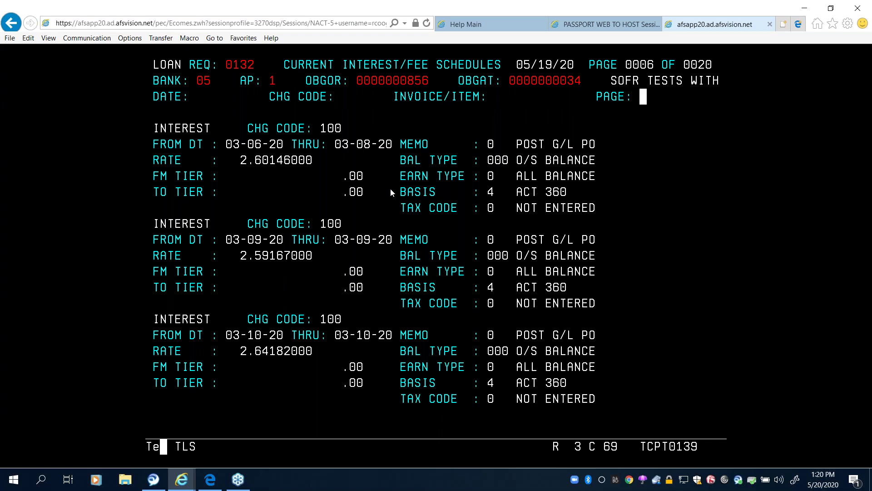
key("Tab")
type("0138")
key("Return")
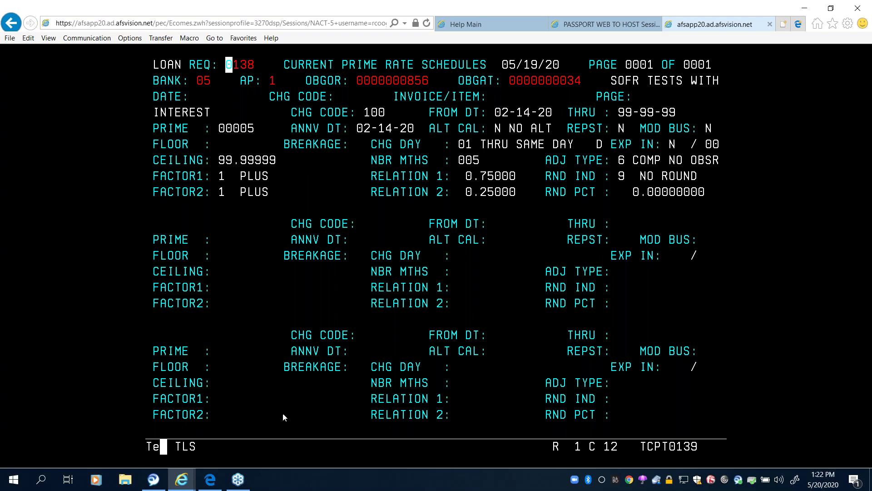
left_click(866, 11)
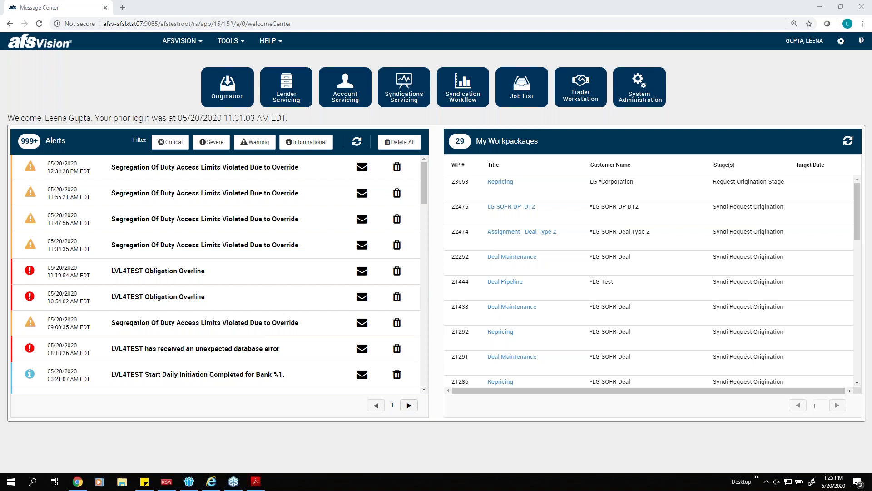
Step: Switch to AFSVision, open Account Servicing, and look up LG Comm Inc's LG co-op obligation by its obligor and obligation numbers
left_click(352, 85)
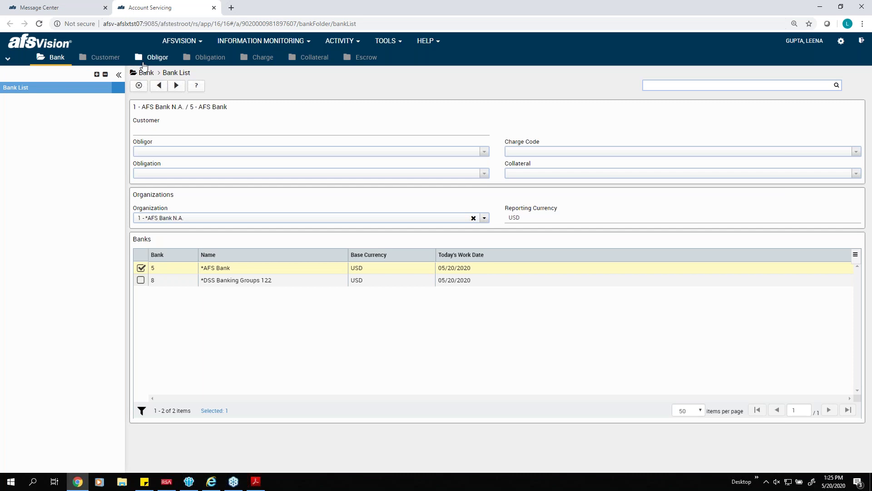
left_click(662, 86)
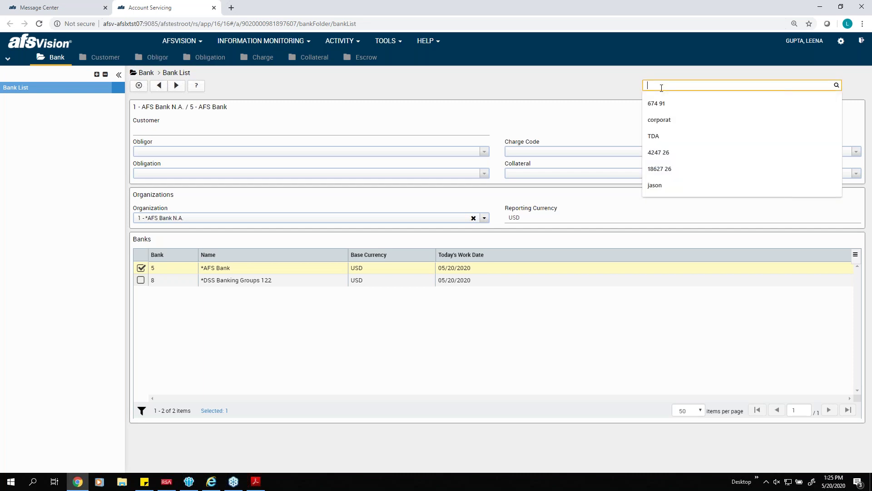
type("18")
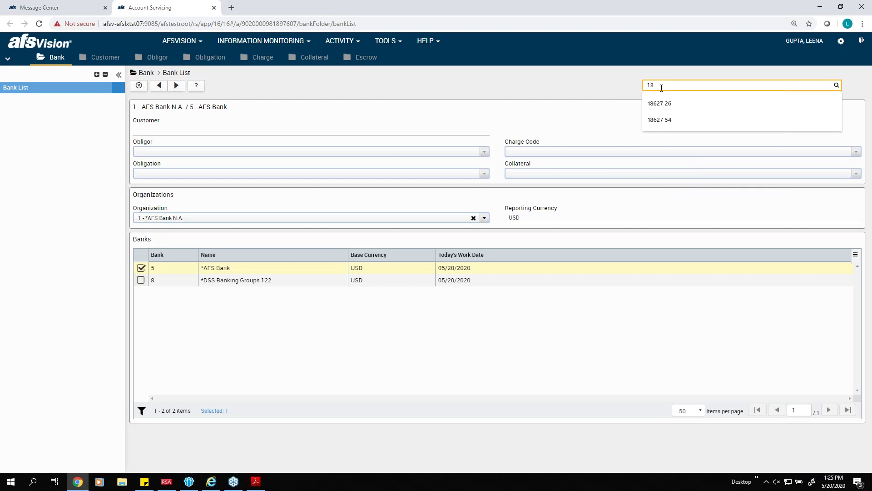
key("Down")
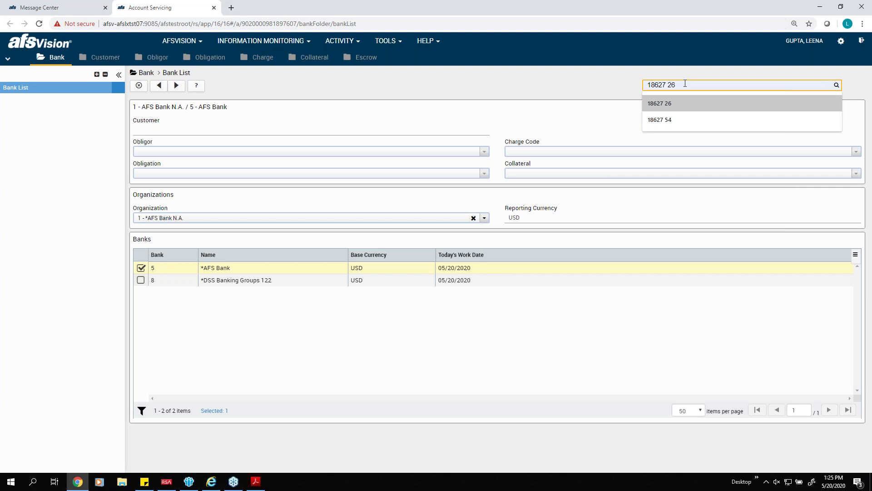
key("Return")
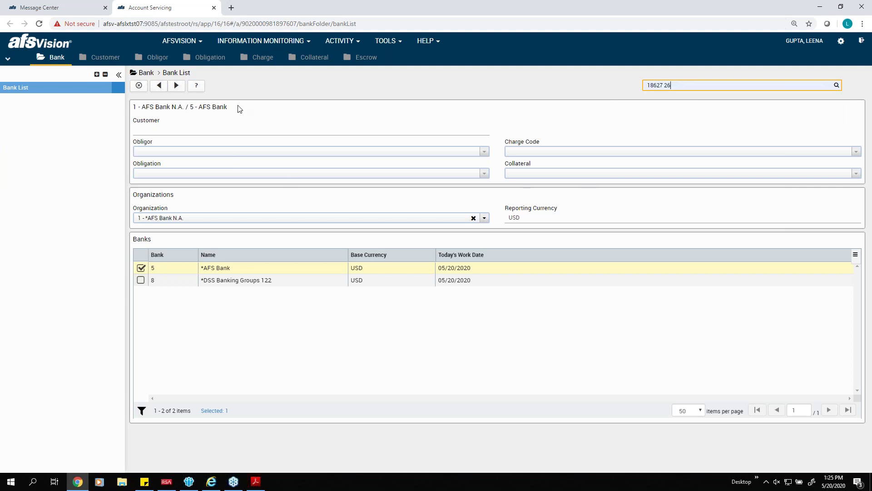
left_click(187, 50)
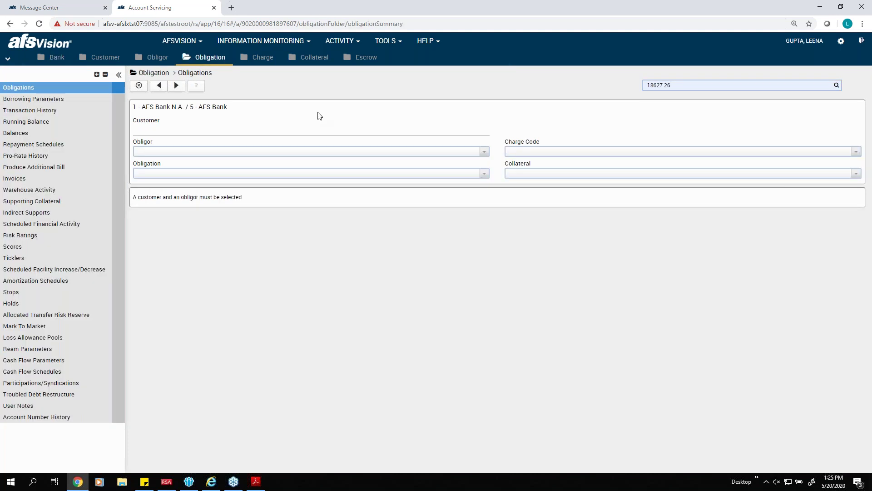
left_click(699, 85)
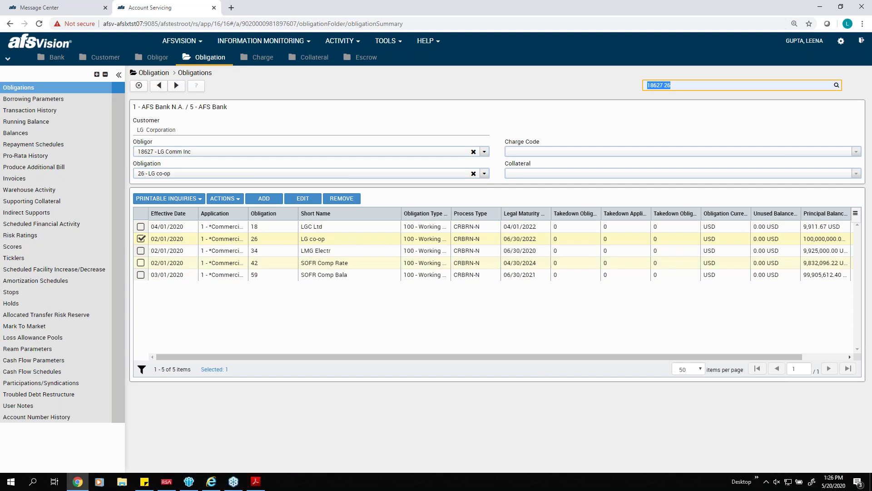
Step: Open the SOFR Comp Rate obligation for editing and examine the Fallback Language options among its indicators, leaving without accepting changes
left_click(141, 263)
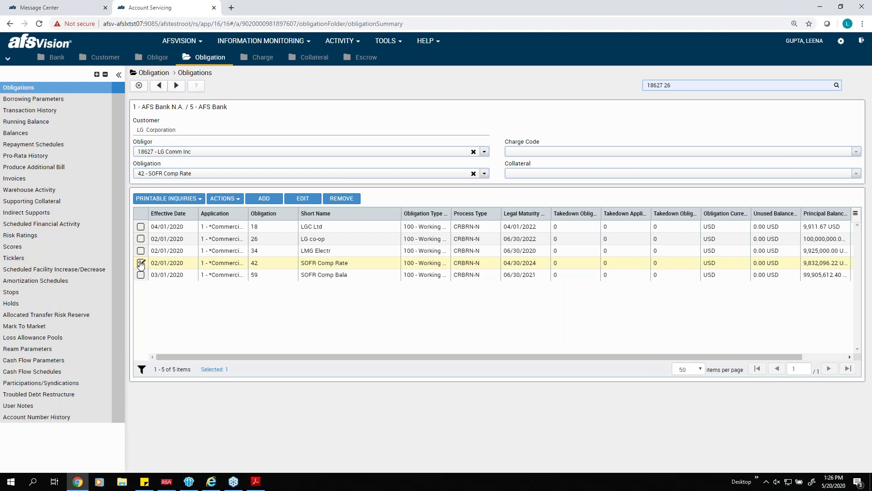
left_click(302, 200)
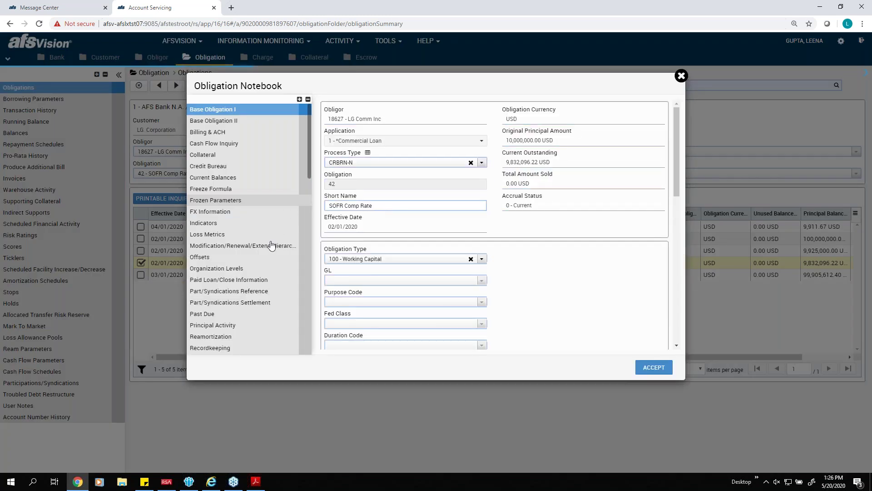
left_click(221, 224)
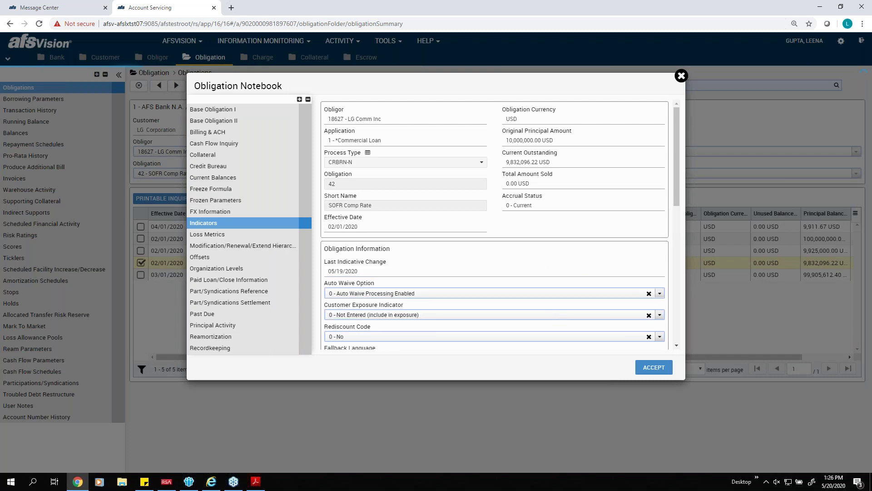
scroll(363, 313, "down", 1)
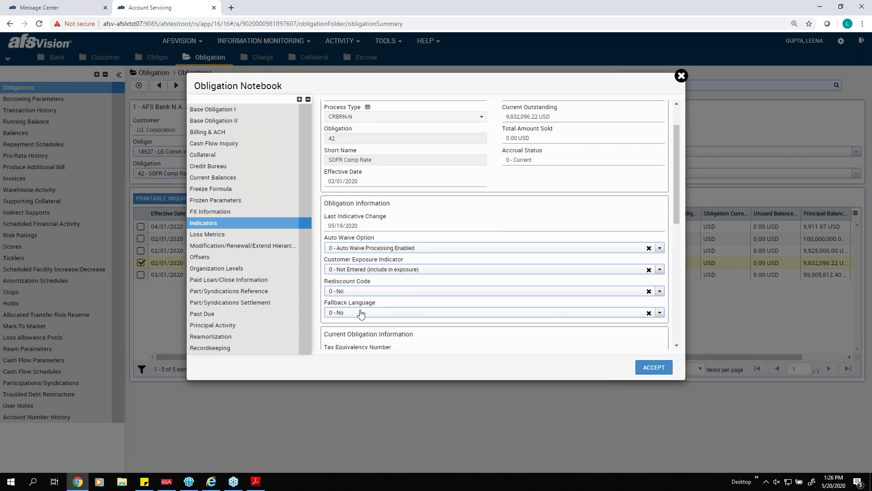
left_click(384, 313)
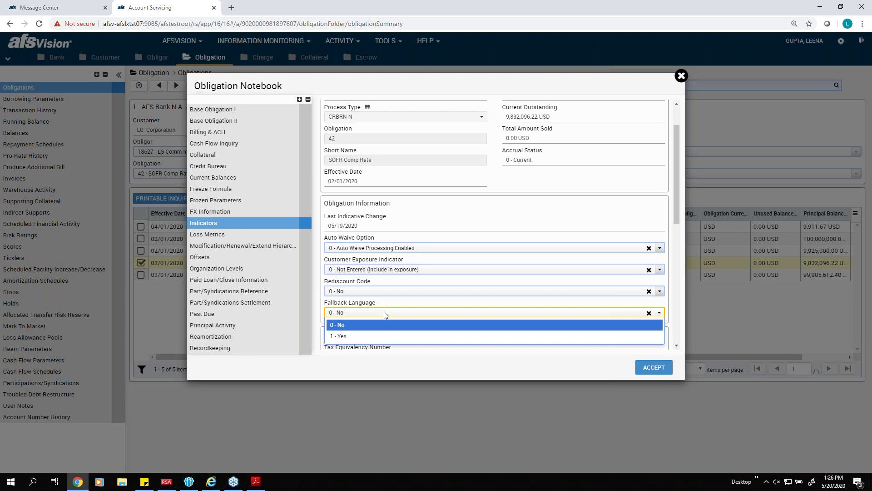
left_click(397, 303)
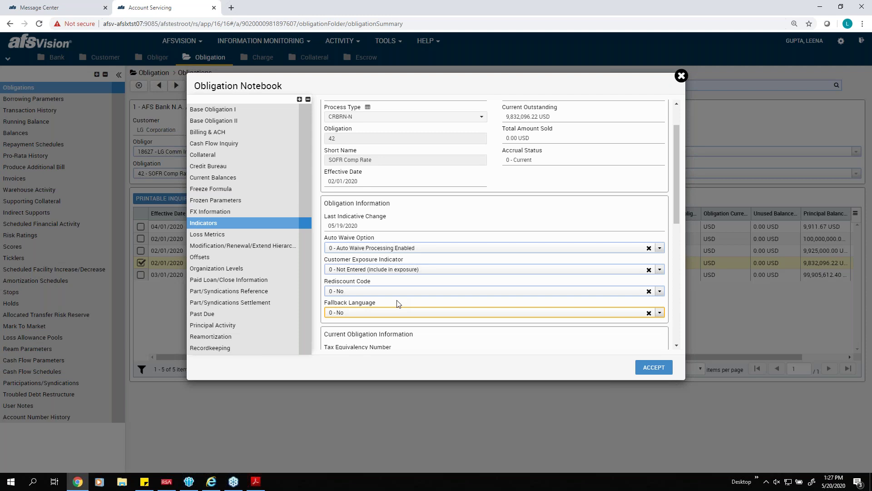
left_click(680, 77)
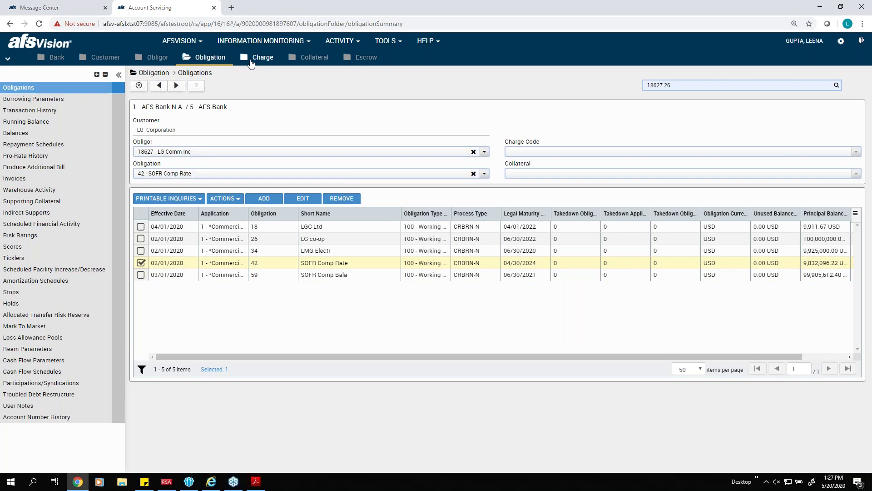
Step: Start adding an interest charge to the SOFR Comp Rate obligation and examine the Accrual Method options and other accrual fields
left_click(251, 61)
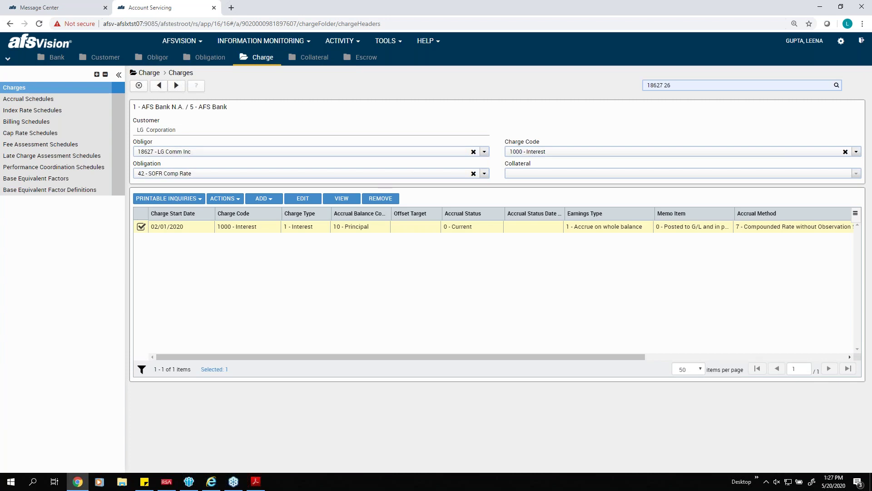
left_click(263, 199)
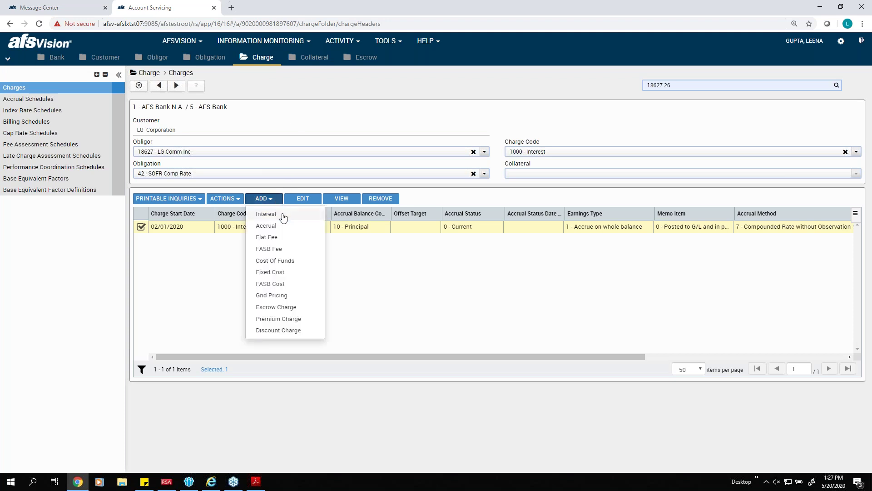
left_click(281, 215)
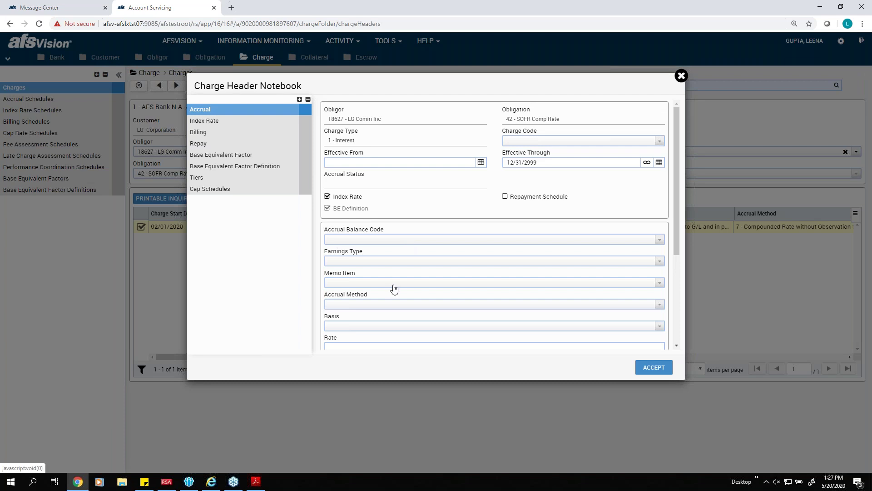
left_click(349, 304)
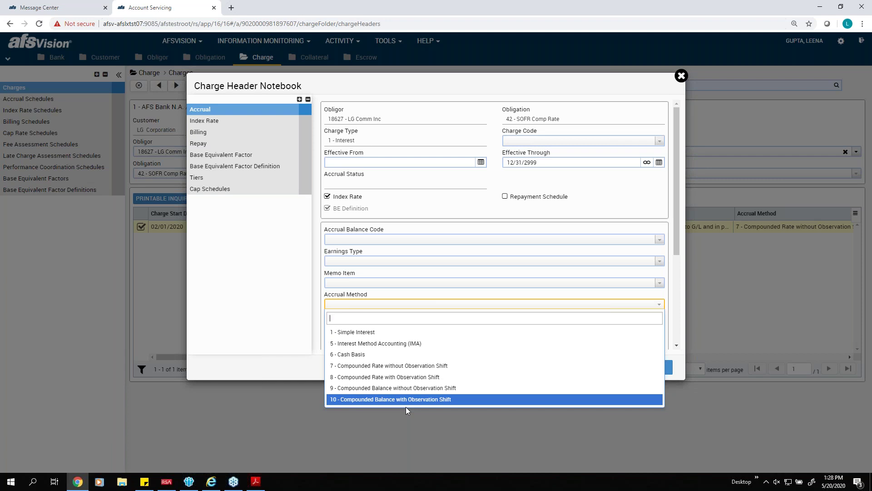
left_click(276, 286)
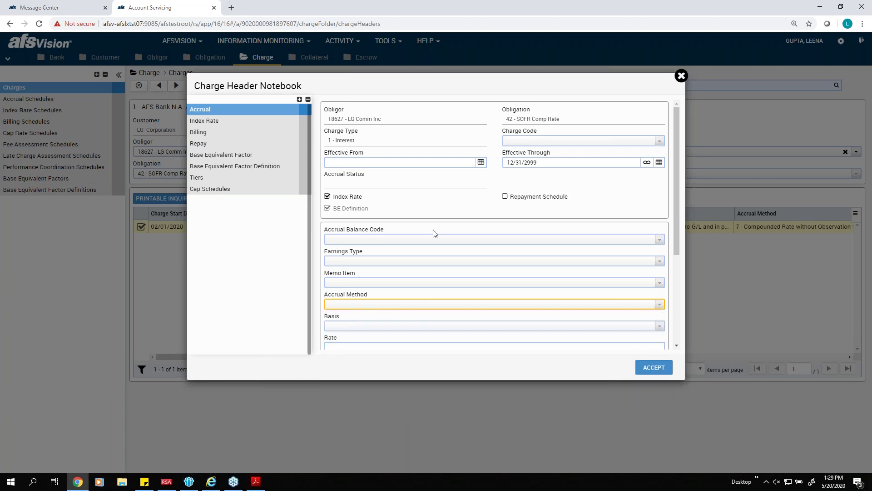
scroll(375, 308, "down", 1)
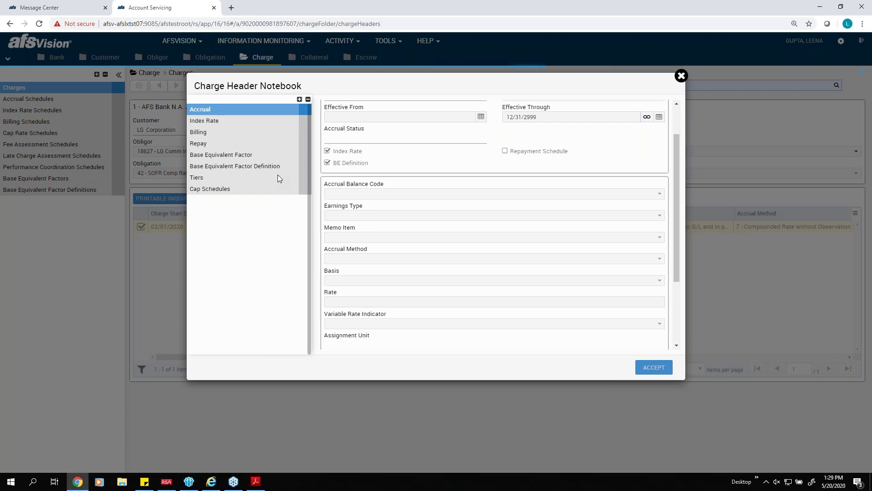
Step: Examine the new interest charge's index rate settings, looking through the available SOFR index rates and the Lookback Days entries
left_click(209, 122)
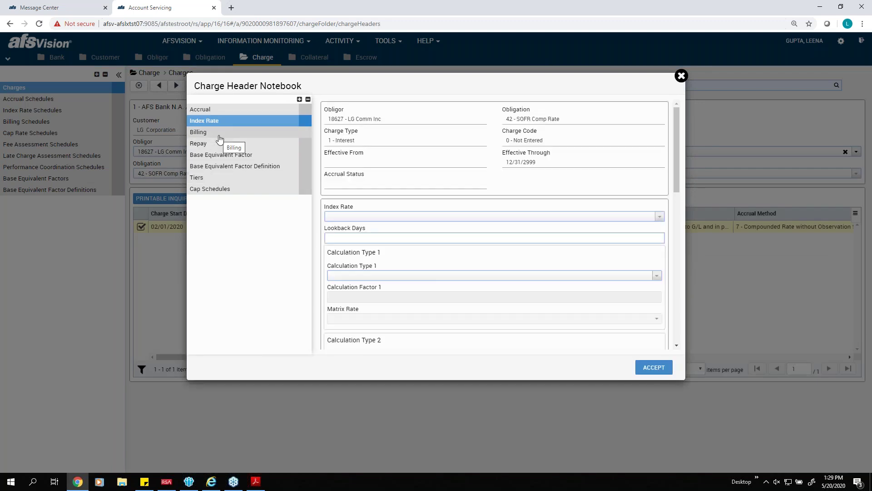
left_click(434, 217)
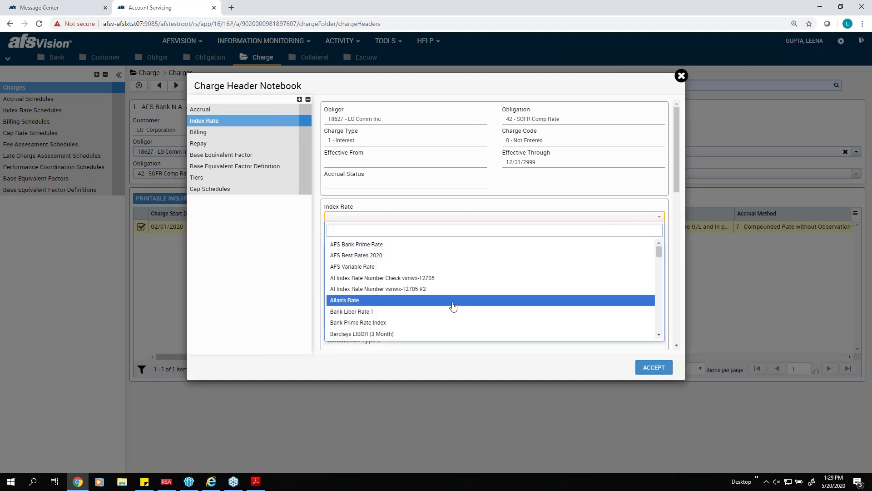
scroll(453, 306, "down", 1)
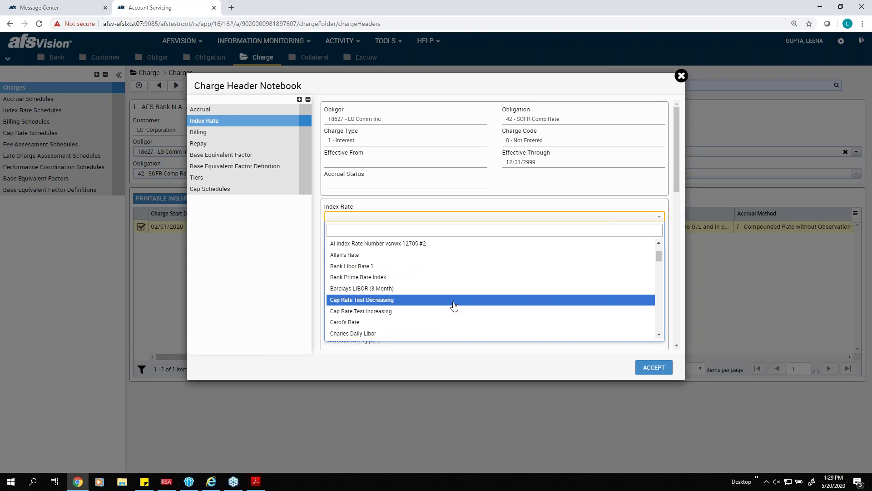
scroll(454, 307, "down", 8)
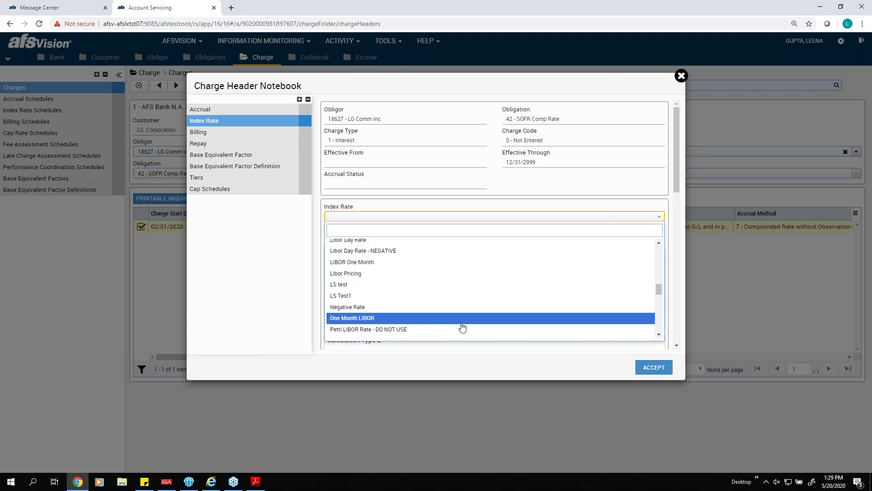
scroll(462, 326, "down", 6)
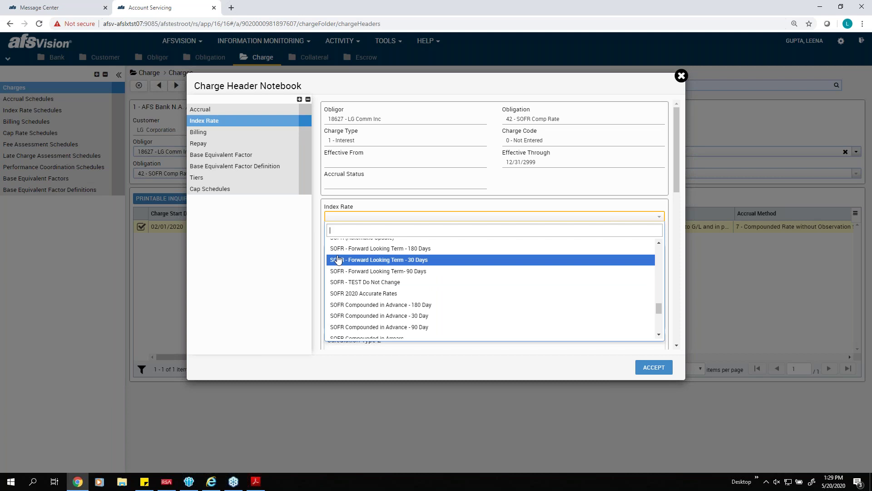
left_click(338, 259)
left_click(350, 237)
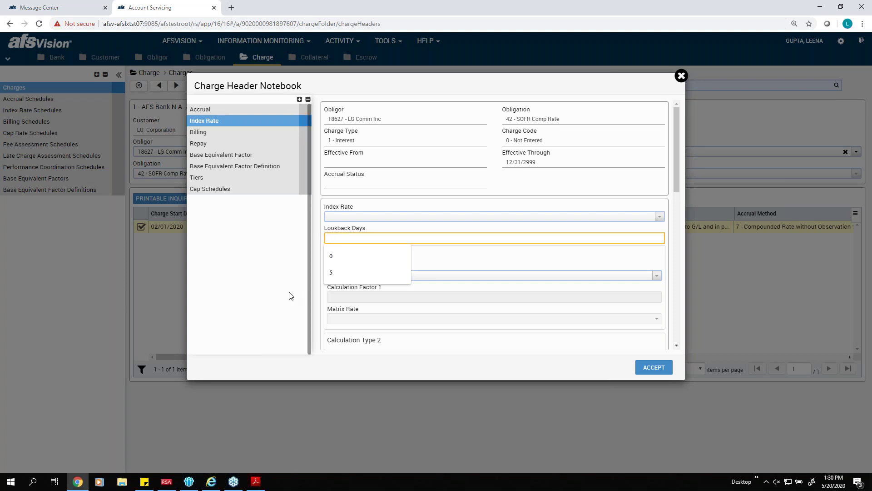
Step: Examine the new interest charge's calculation type fields, the Spread Adjustment Type options and the Spread Adjustment Factor entries
left_click(323, 300)
scroll(366, 309, "down", 2)
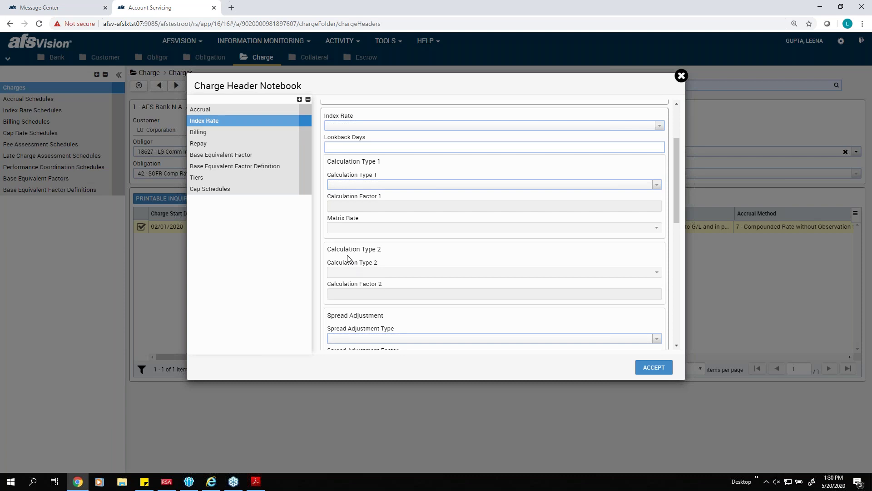
scroll(347, 258, "down", 1)
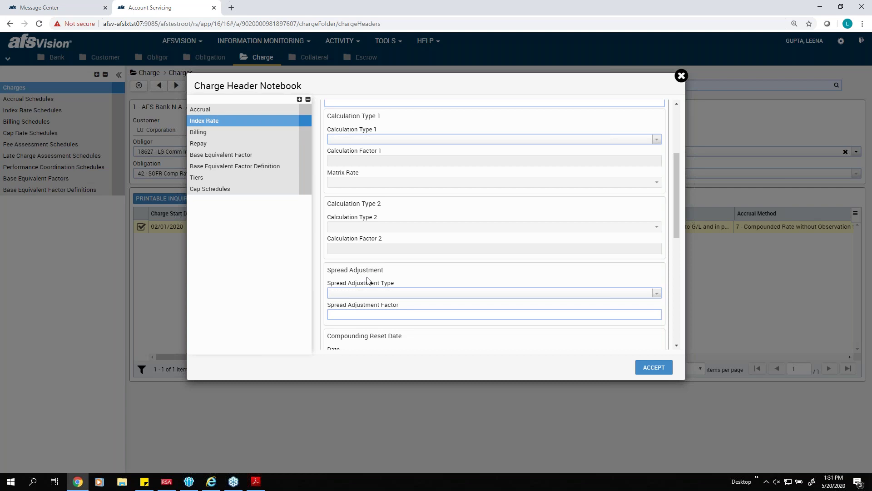
scroll(422, 246, "down", 1)
left_click(415, 249)
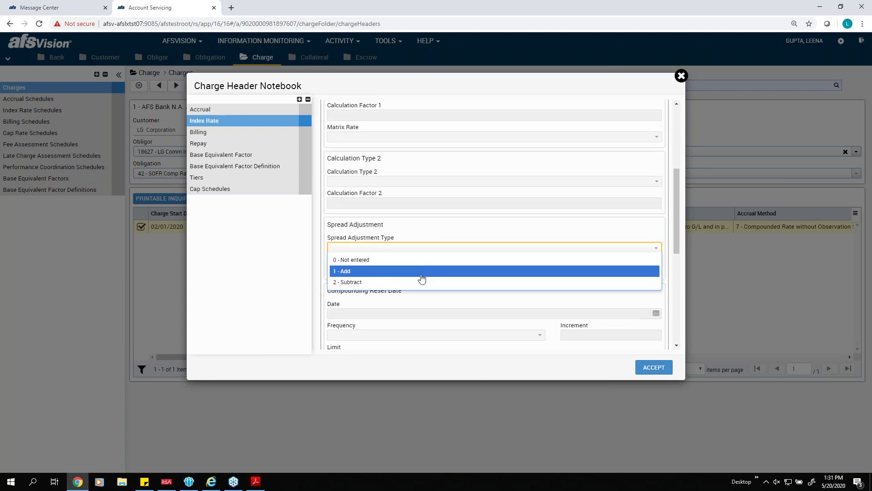
left_click(282, 280)
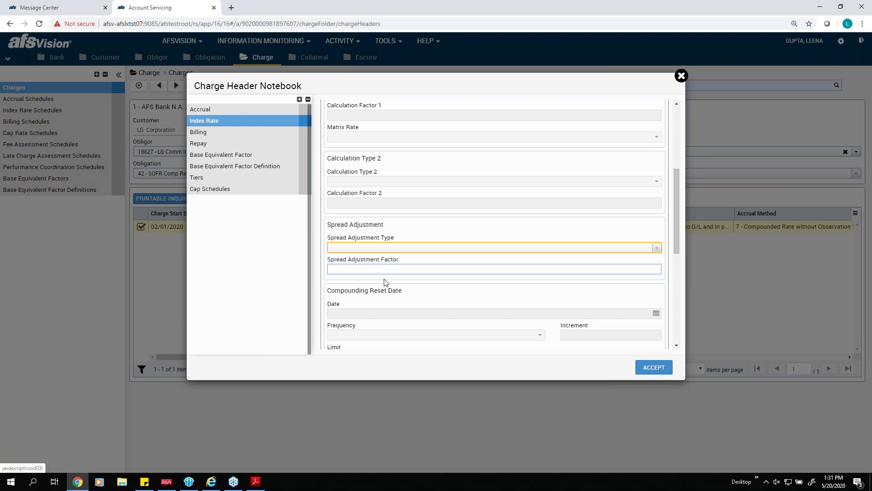
left_click(377, 269)
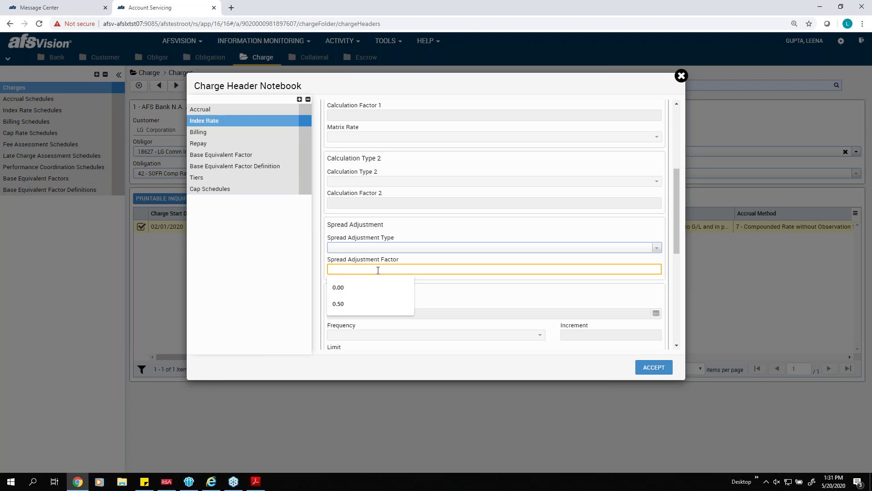
left_click(293, 292)
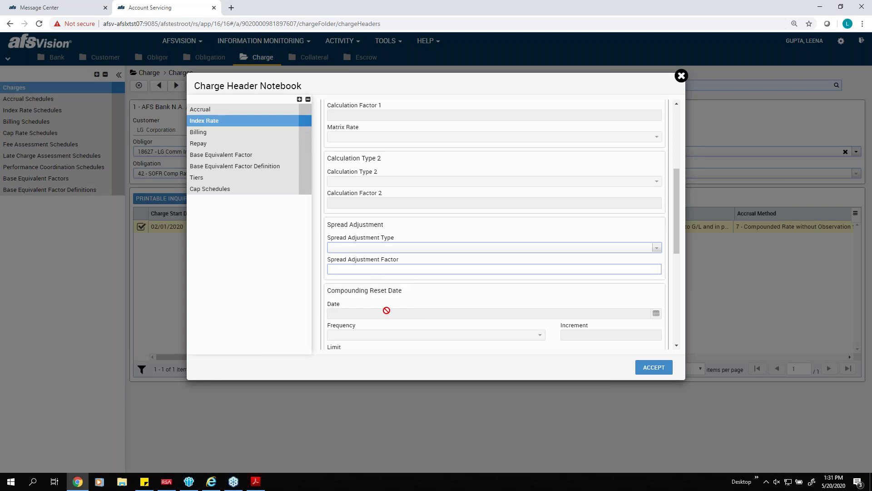
Step: Examine the Compounding Reset Date and Anniversary Date fields, including the Calendar options, and leave the new charge without accepting it
scroll(387, 311, "down", 1)
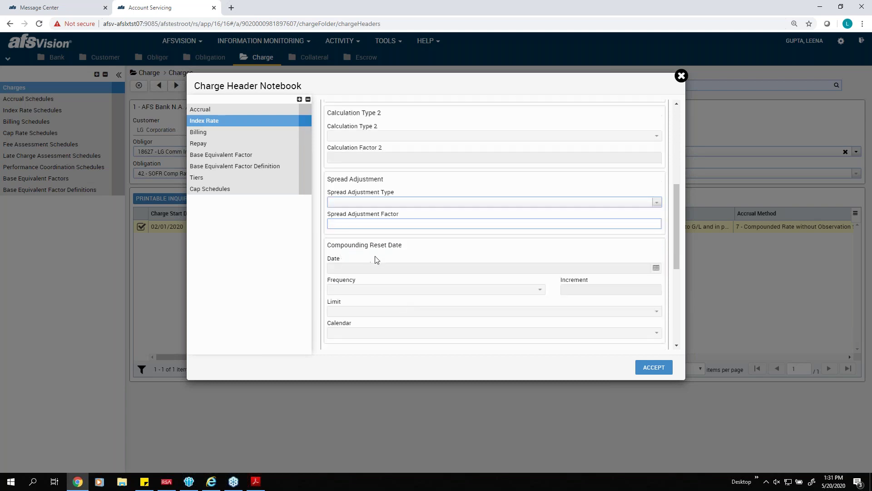
scroll(443, 257, "down", 1)
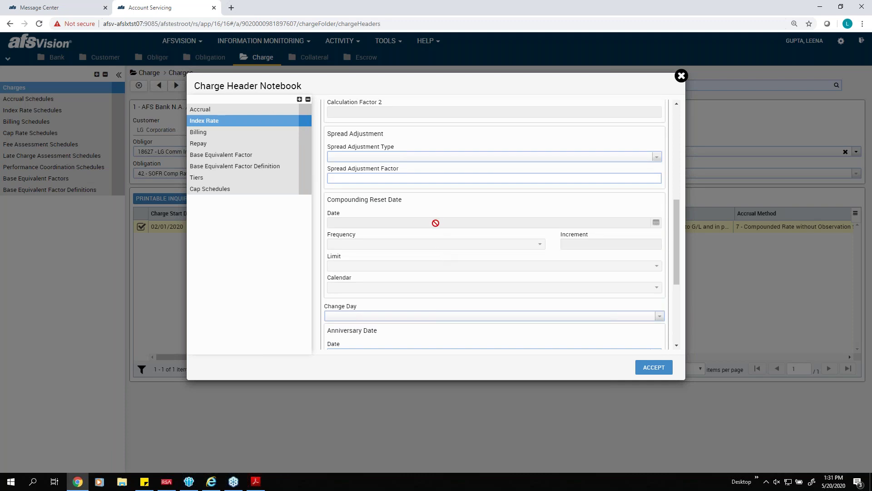
scroll(435, 222, "down", 1)
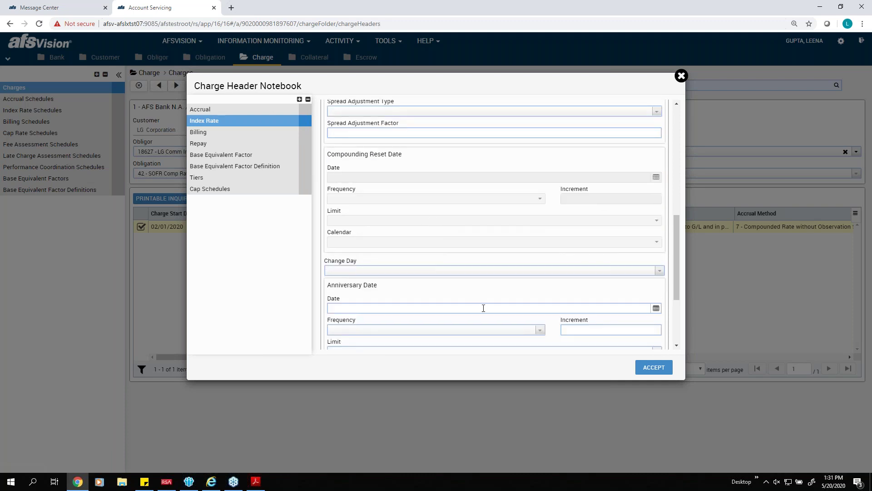
scroll(483, 312, "down", 1)
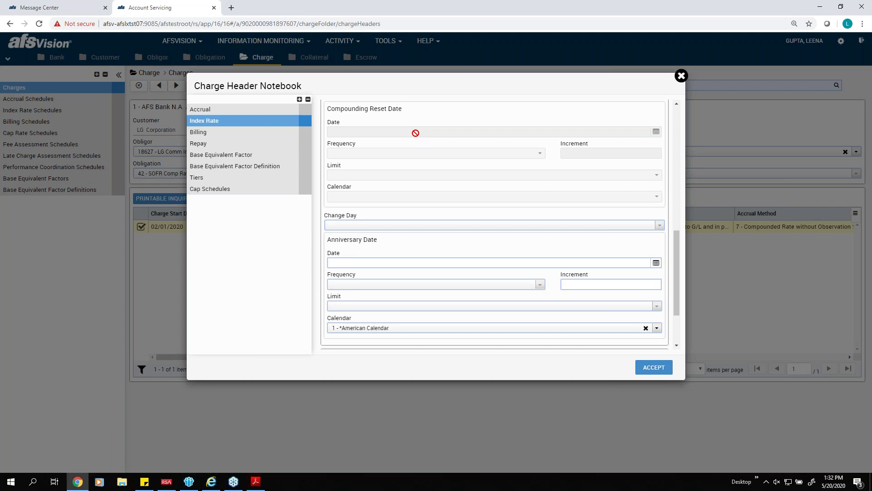
left_click(380, 328)
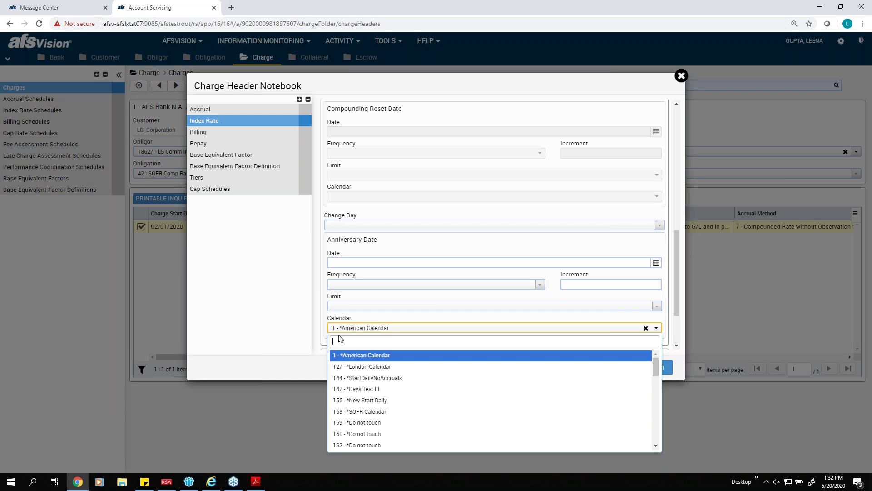
left_click(309, 326)
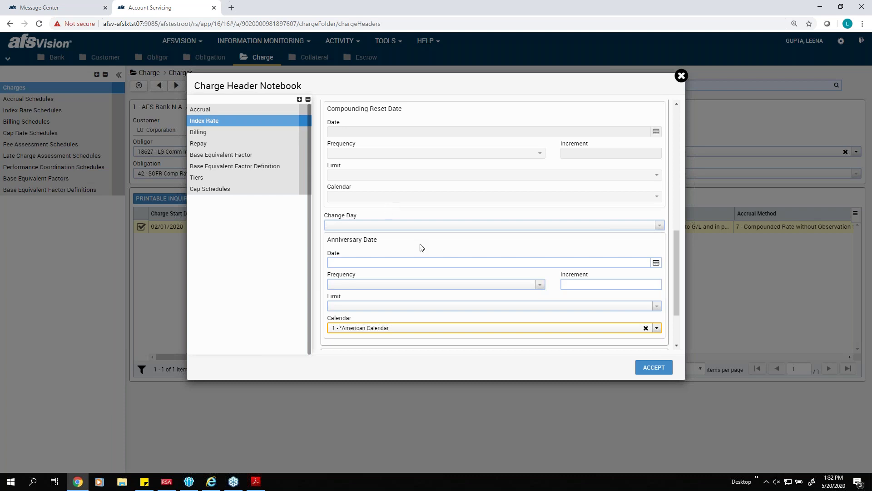
scroll(421, 245, "down", 2)
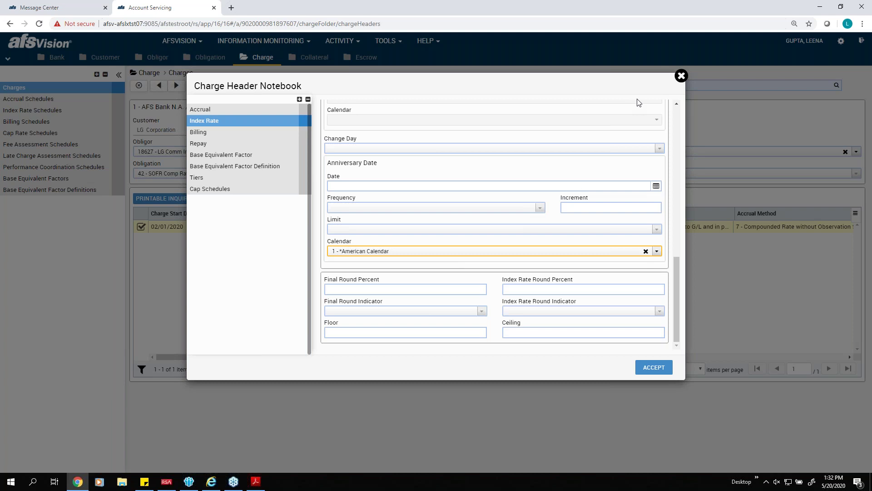
left_click(681, 77)
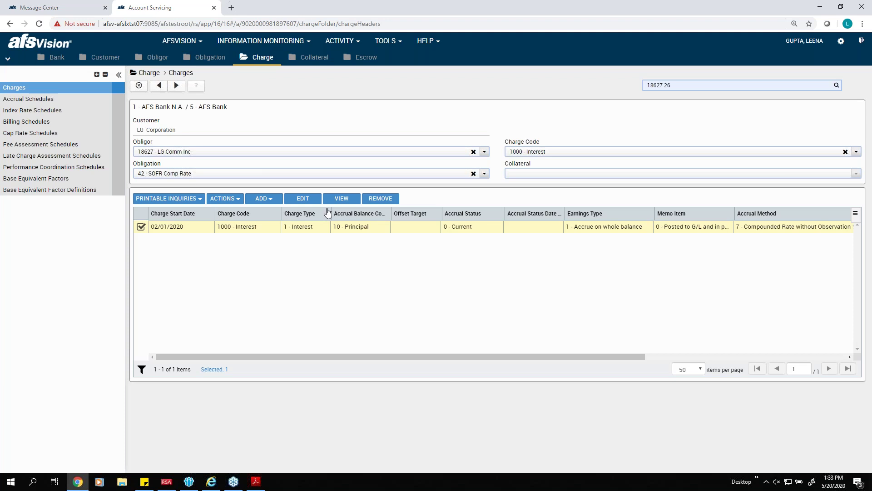
Step: View the existing interest charge on the SOFR Comp Rate obligation and examine its header fields and accrual schedule rates
left_click(342, 198)
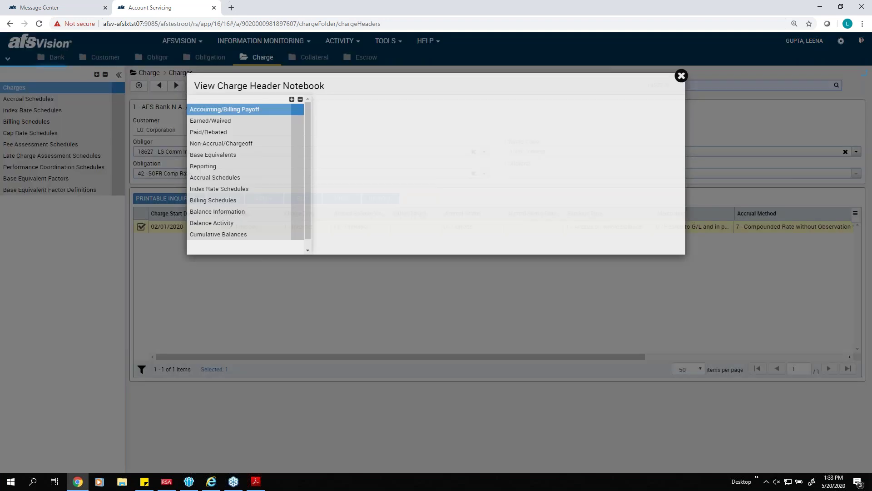
scroll(536, 191, "down", 1)
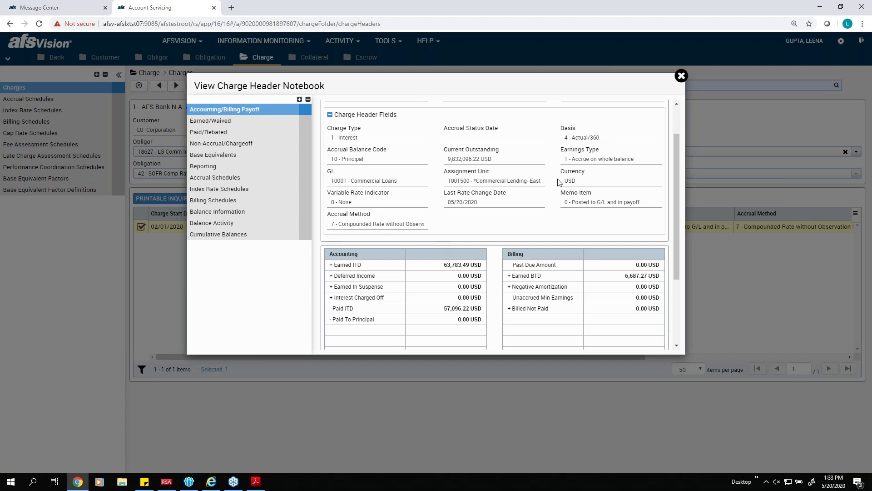
scroll(561, 181, "up", 1)
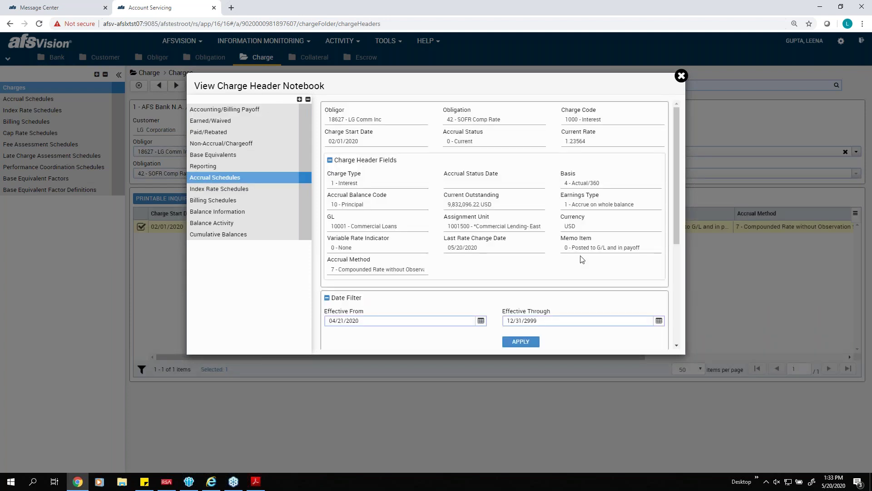
scroll(464, 258, "down", 4)
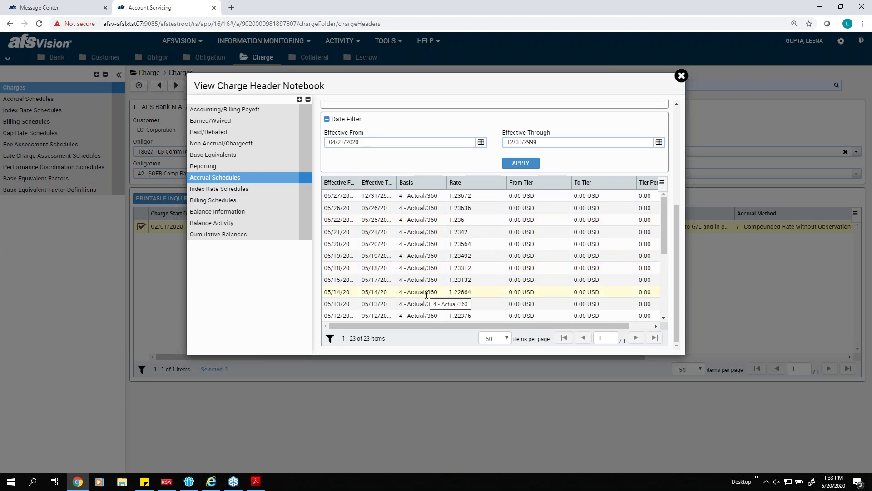
scroll(431, 291, "down", 2)
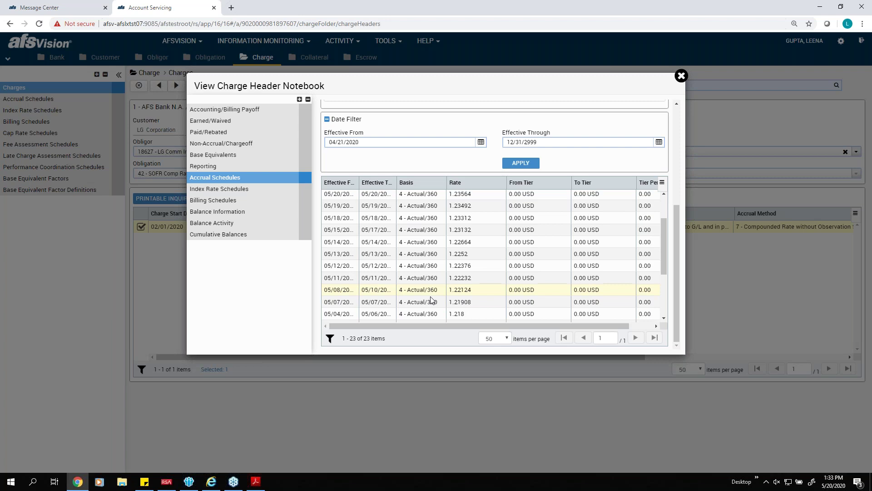
scroll(431, 298, "down", 2)
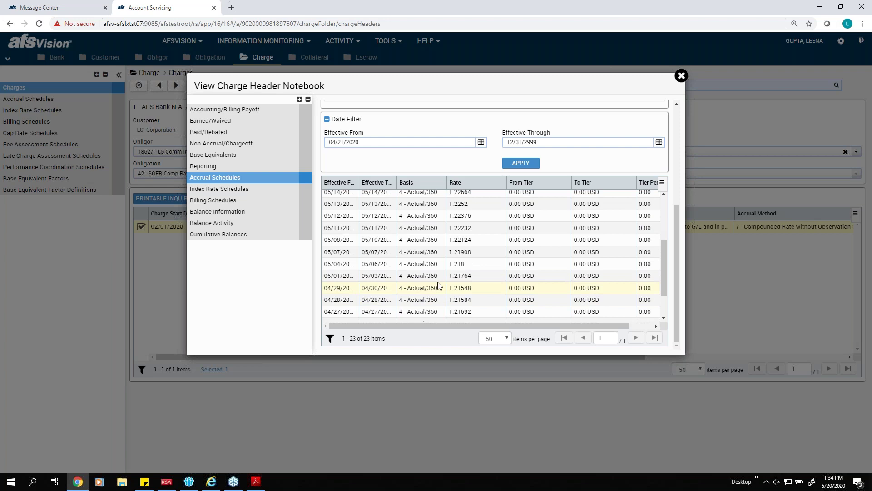
Step: Examine the interest charge's Balance Activity across all columns, from accruals and compounded rates to spread adjustments and total earnings
left_click(227, 223)
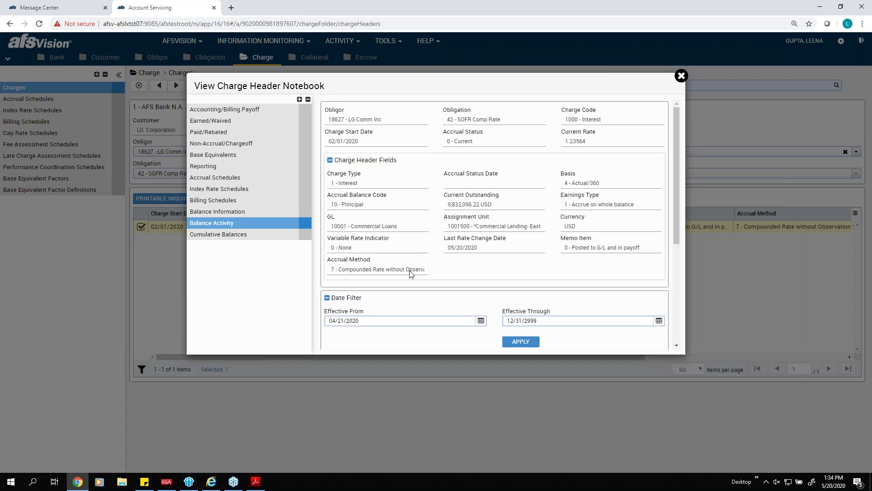
scroll(410, 273, "down", 4)
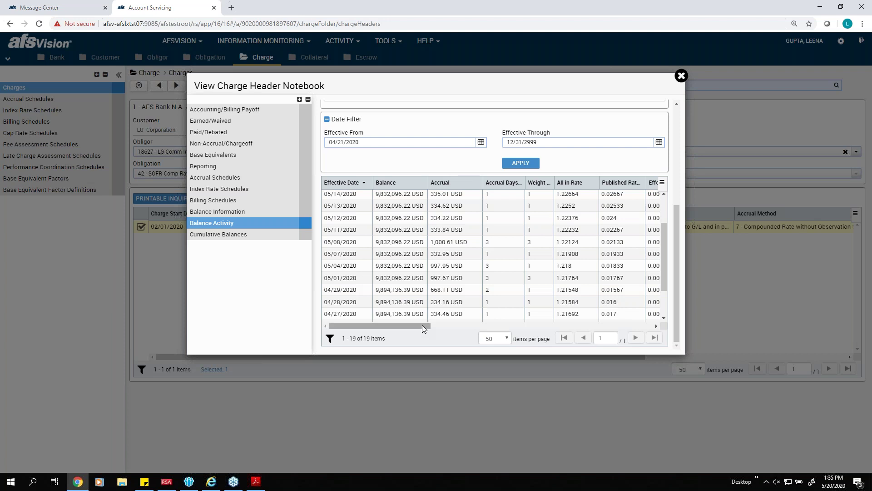
left_click_drag(422, 326, 450, 329)
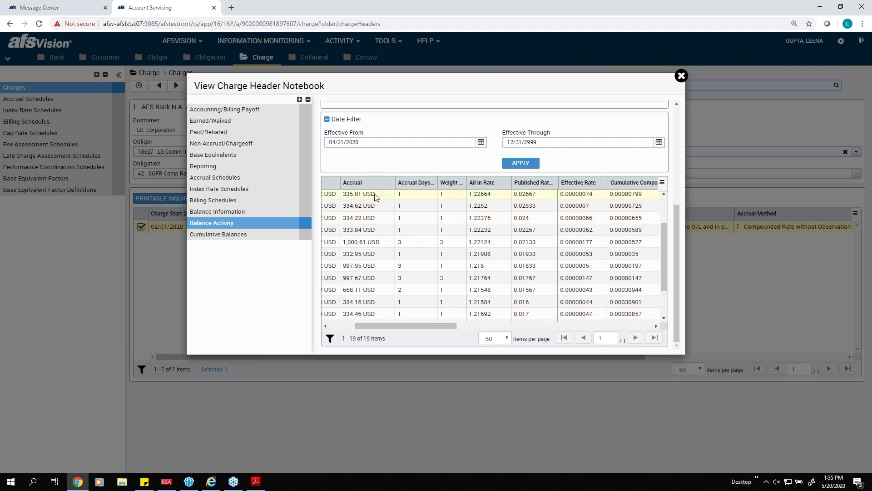
left_click_drag(390, 323, 328, 122)
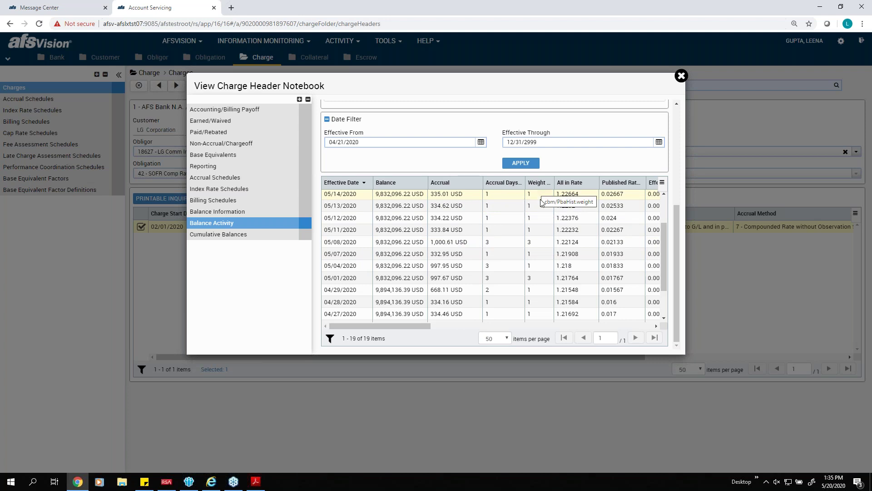
left_click_drag(428, 326, 468, 327)
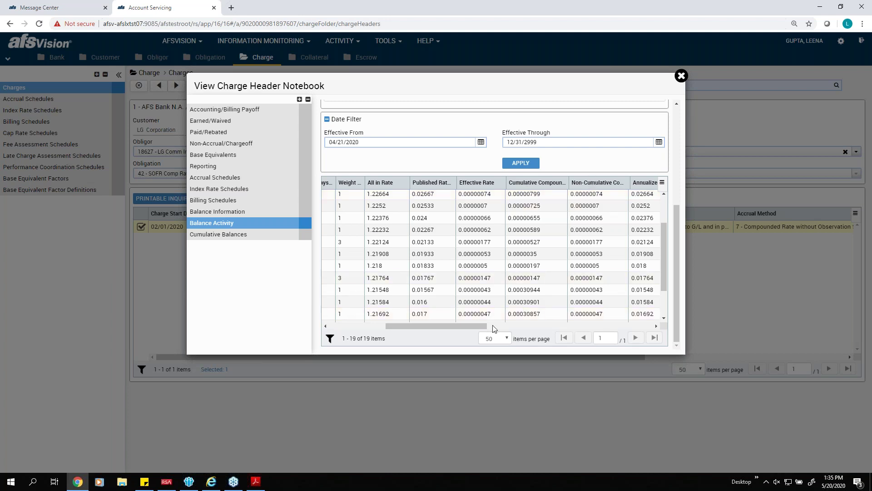
left_click_drag(483, 330, 507, 330)
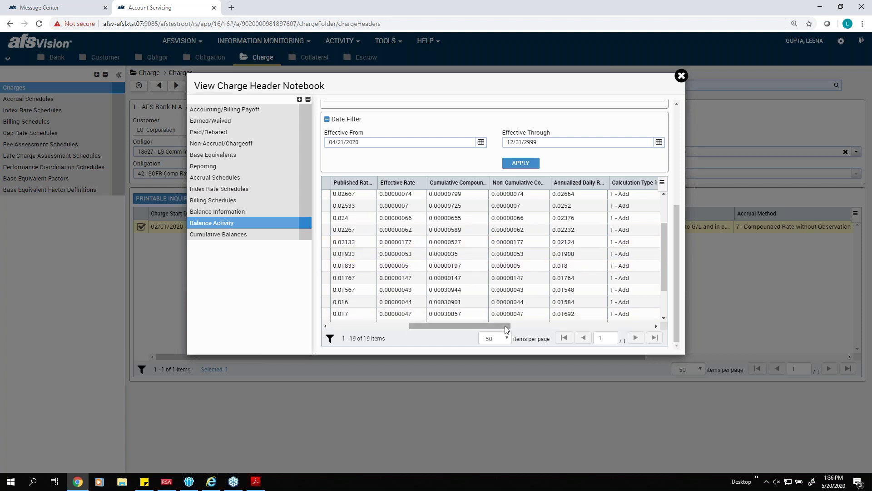
left_click_drag(507, 327, 534, 338)
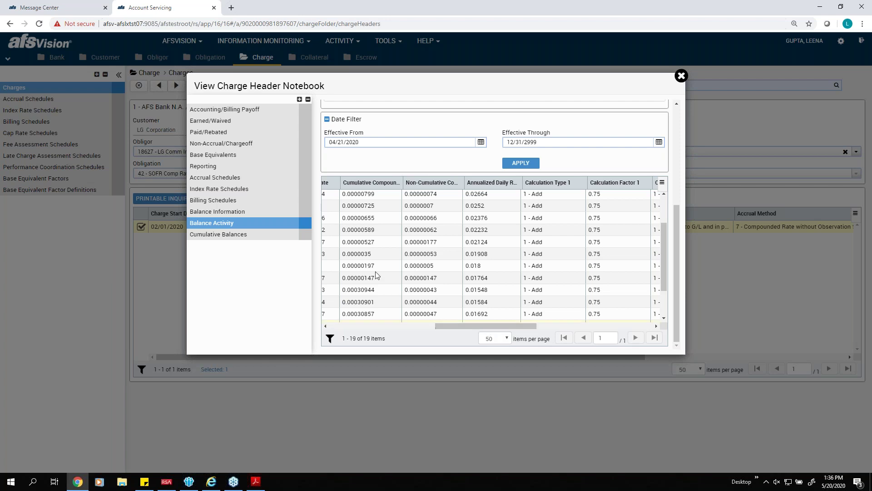
left_click_drag(473, 326, 494, 325)
left_click_drag(550, 326, 629, 327)
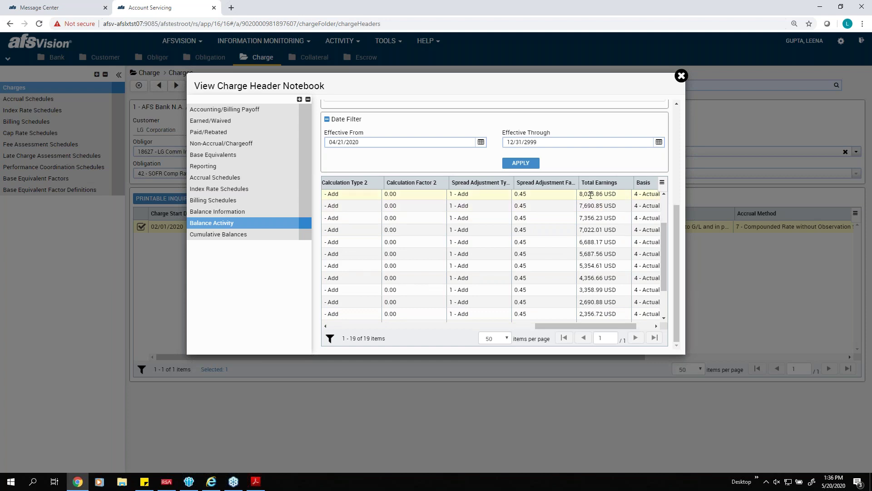
left_click_drag(630, 326, 638, 326)
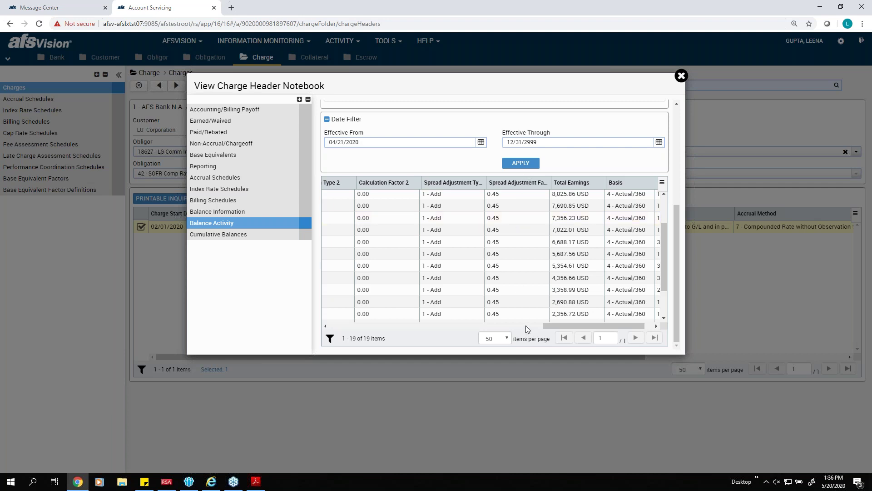
Step: Export all of the Balance Activity grid to a spreadsheet and open the downloaded file in Excel
left_click(661, 184)
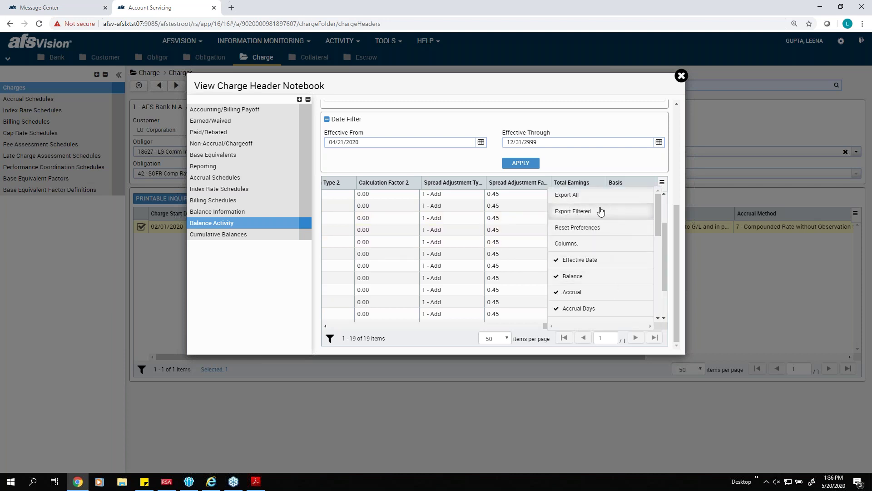
scroll(613, 264, "down", 5)
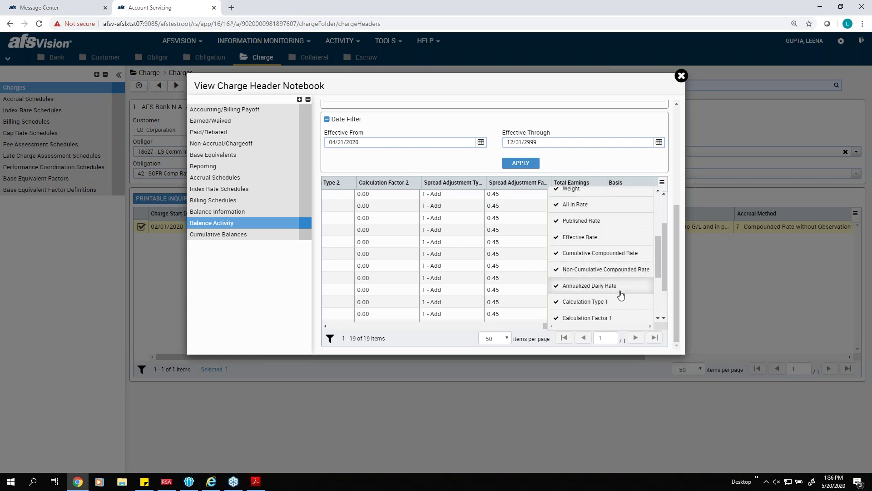
scroll(621, 304, "up", 5)
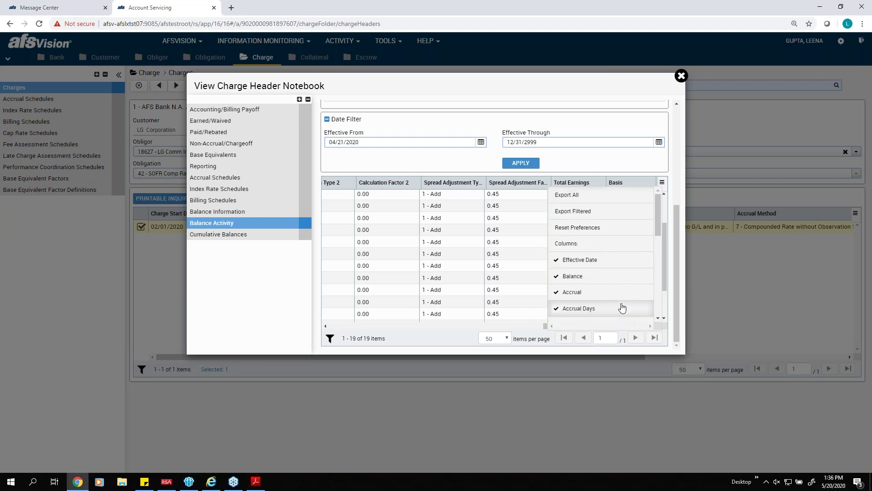
scroll(622, 308, "up", 5)
scroll(625, 288, "down", 5)
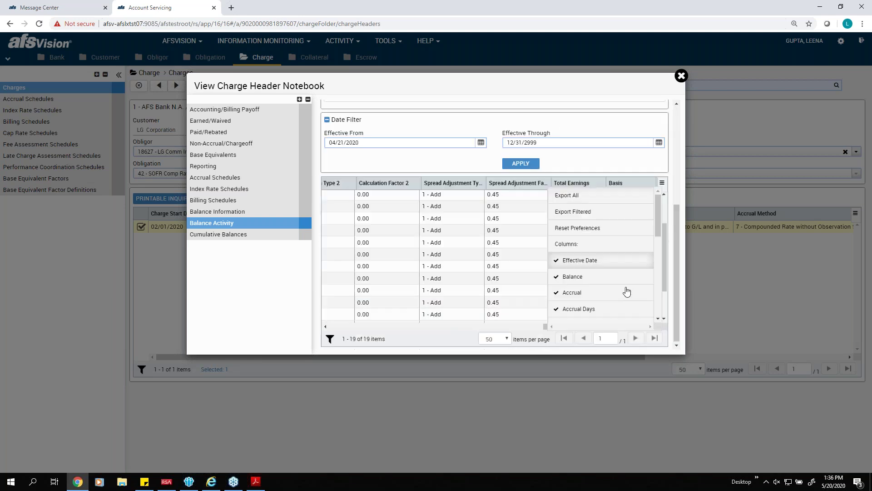
left_click(574, 195)
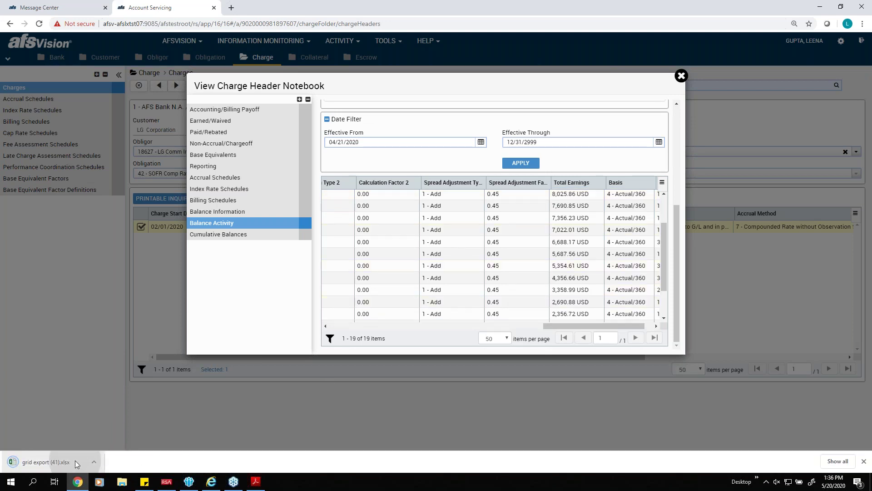
left_click(75, 460)
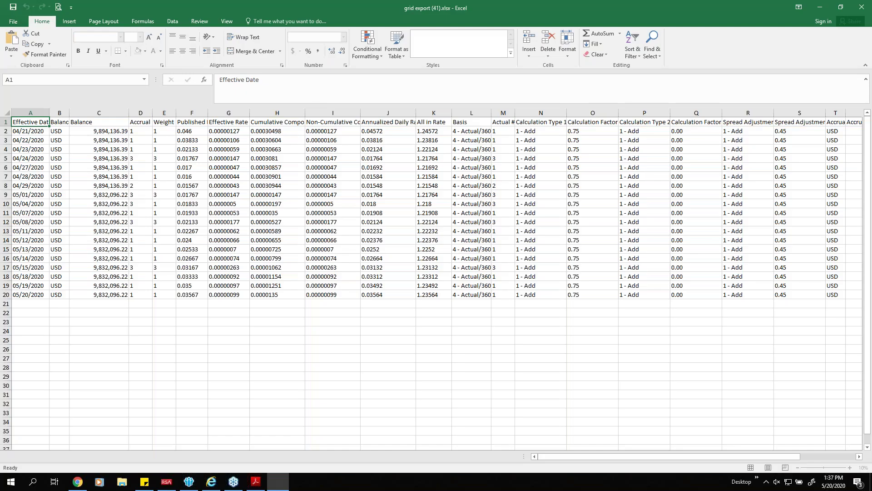
Step: Examine the exported Balance Activity rows across to the Total Earnings column, return to AFSVision and close the charge notebook
left_click(277, 213)
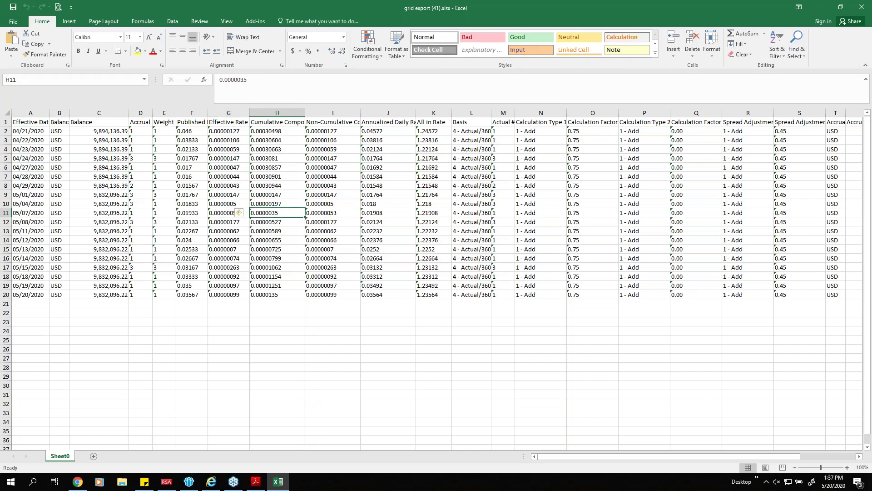
key("Right")
key("Right")
key("Right")
key("Right")
key("Right")
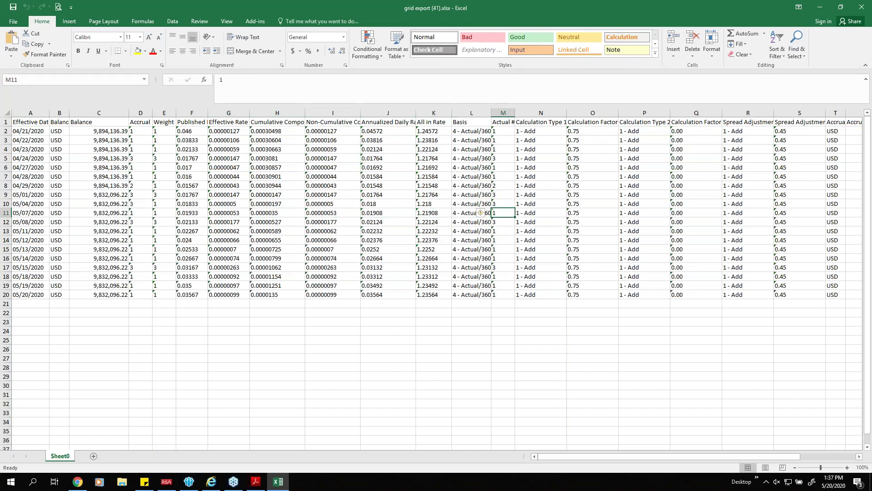
key("Right")
key("Right")
key("Right")
key("Right")
key("Right")
key("Right")
key("Right")
key("Right")
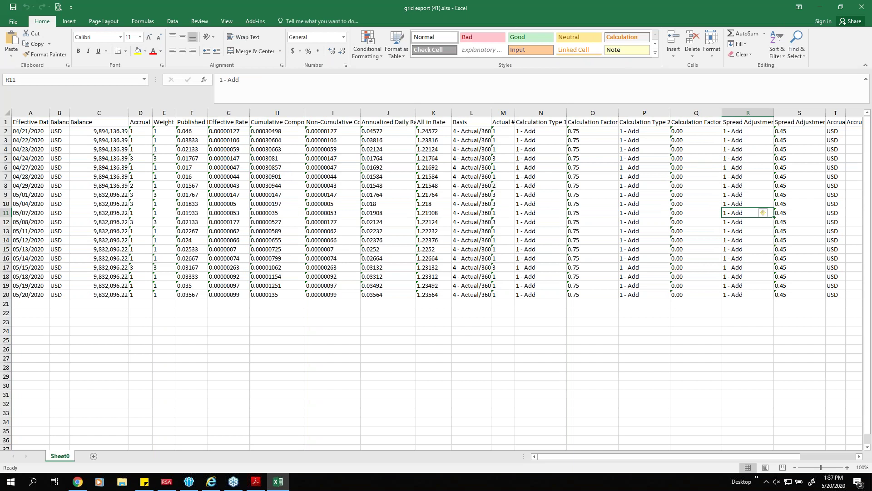
key("Right")
key("Right")
key("Right")
key("Right")
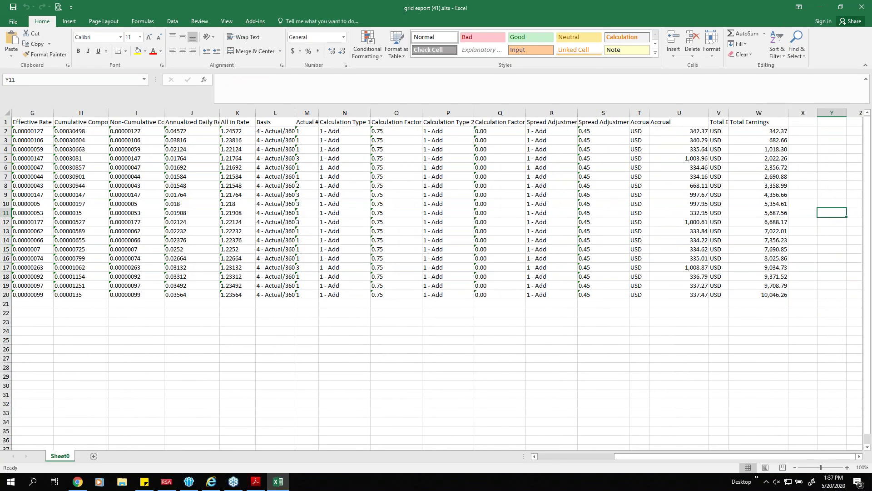
key("alt+Tab")
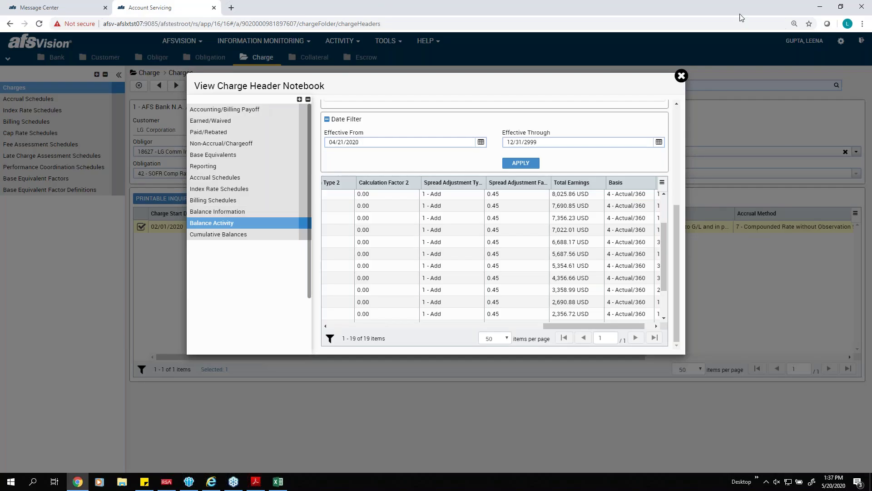
key("Escape")
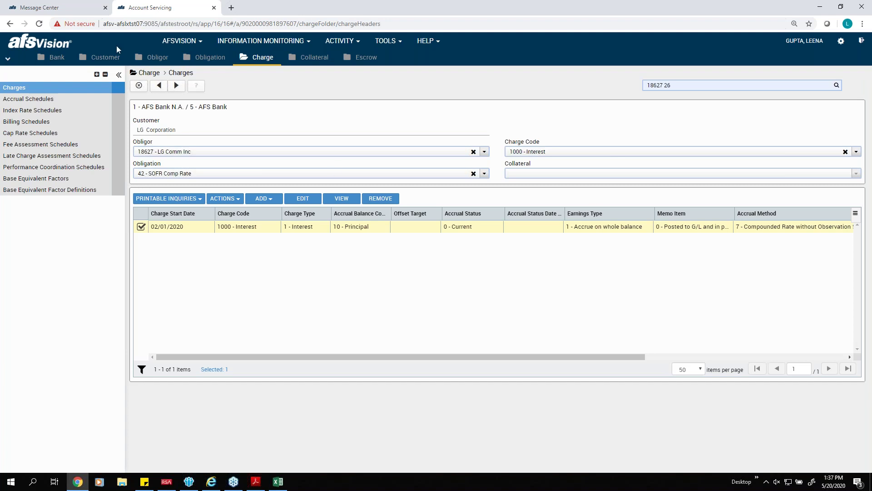
Step: Generate the Charge Balance Activity Detail printable inquiry for the SOFR Comp Rate interest charge with Date Criteria All
left_click(211, 60)
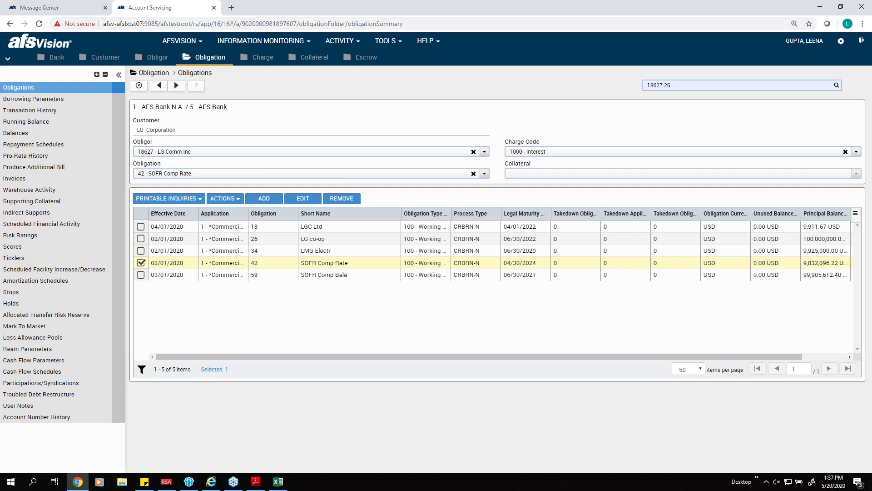
left_click(166, 199)
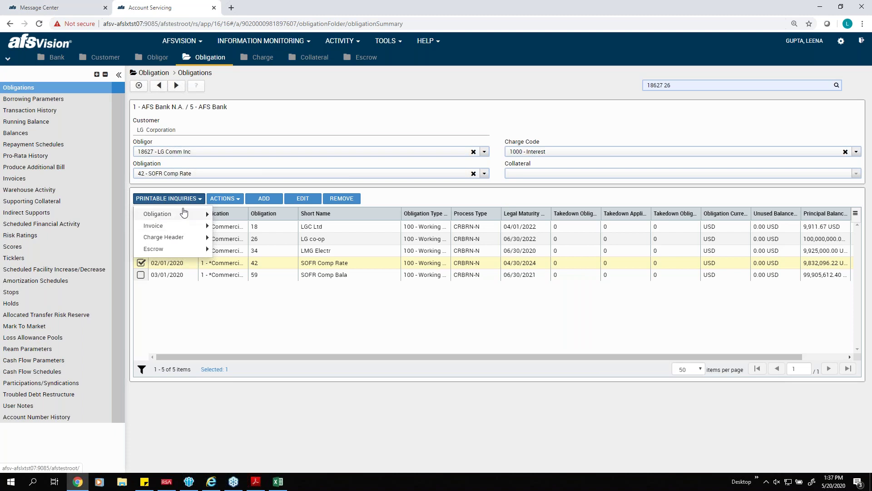
left_click(244, 51)
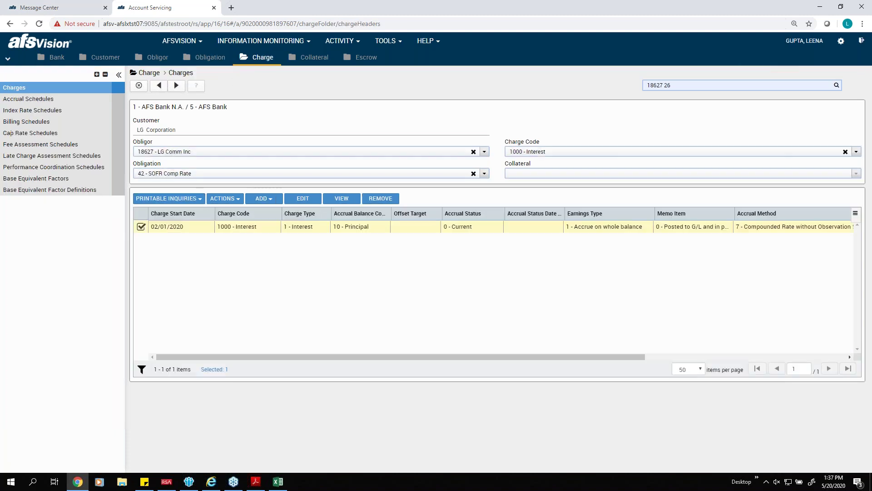
left_click(183, 200)
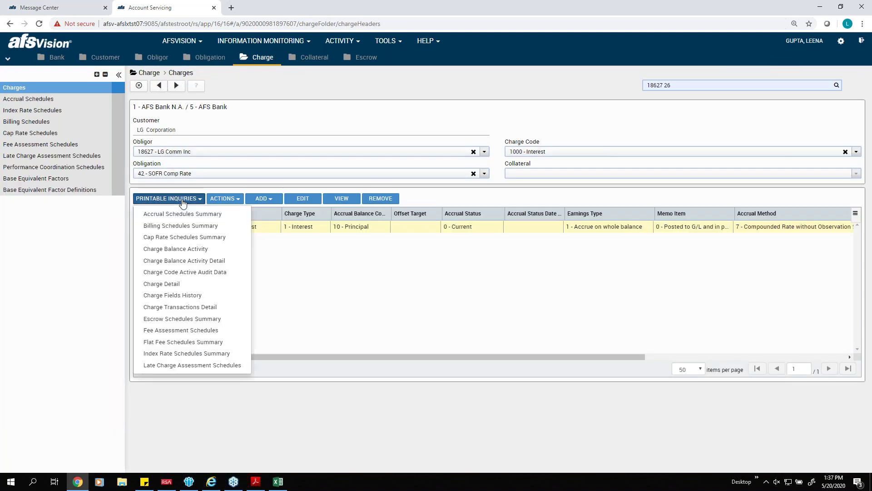
left_click(191, 262)
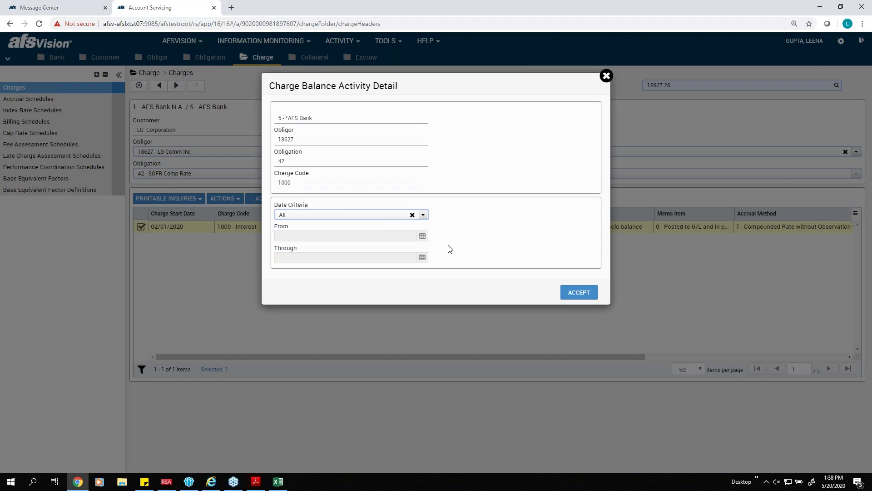
left_click(574, 292)
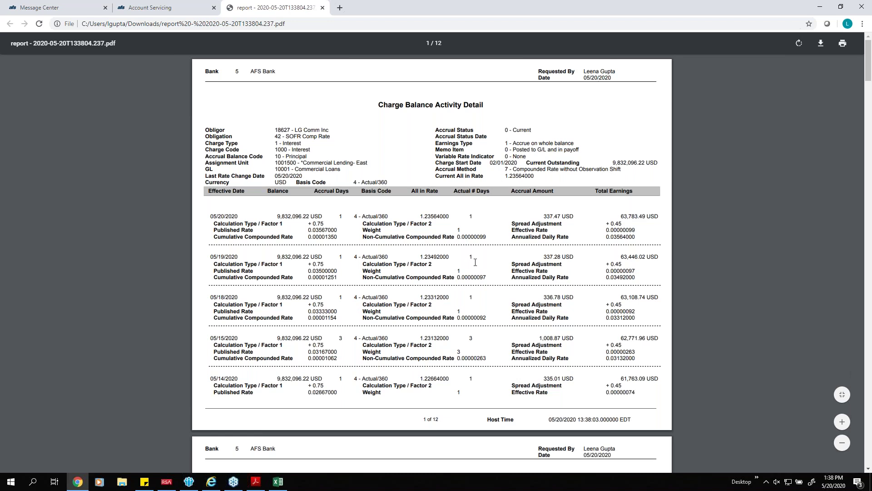
Step: Examine the daily rate and spread adjustment details in the Charge Balance Activity Detail report, and close its inquiry dialog
scroll(501, 180, "down", 1)
scroll(467, 171, "down", 1)
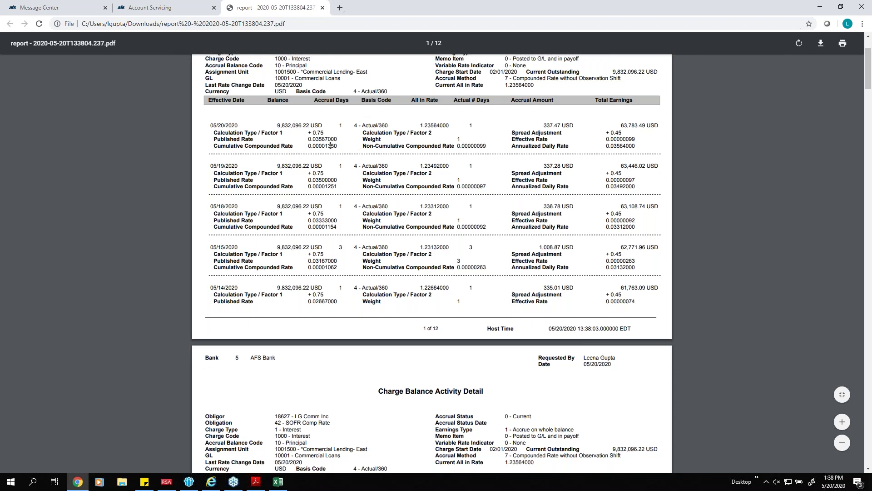
scroll(436, 223, "down", 2)
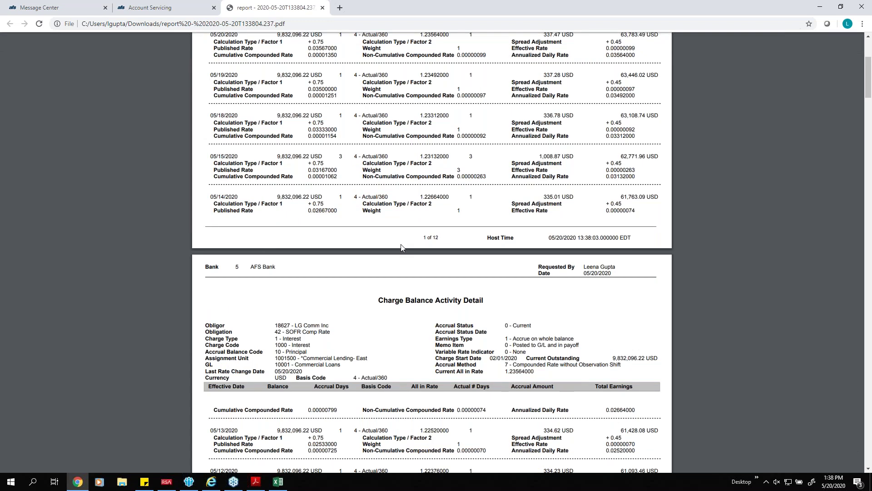
key("alt+Tab")
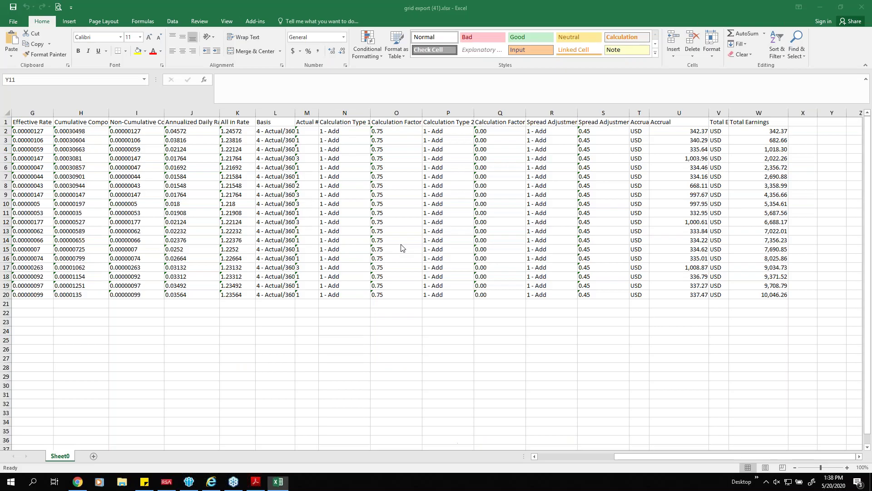
key("alt+Tab")
key("ctrl+shift+Tab")
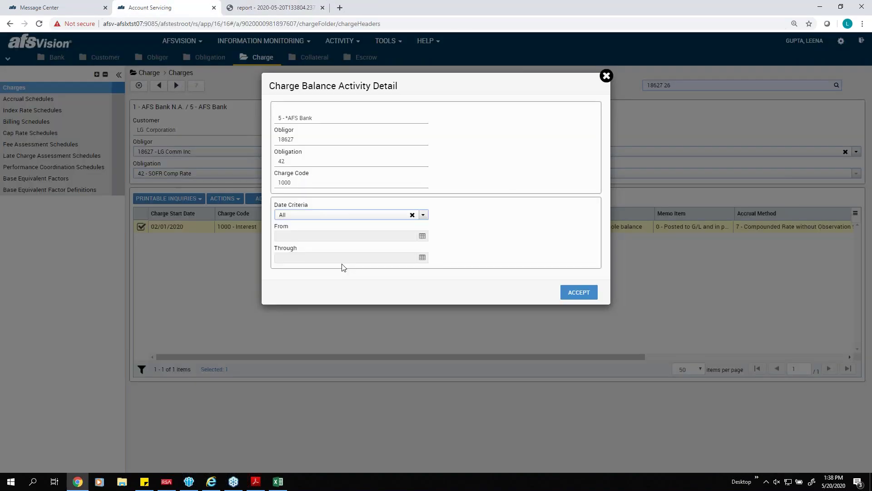
left_click(607, 76)
Step: Generate the Obligation One Stop Report for the SOFR Comp Rate obligation and open the downloaded PDF
key("alt+Left")
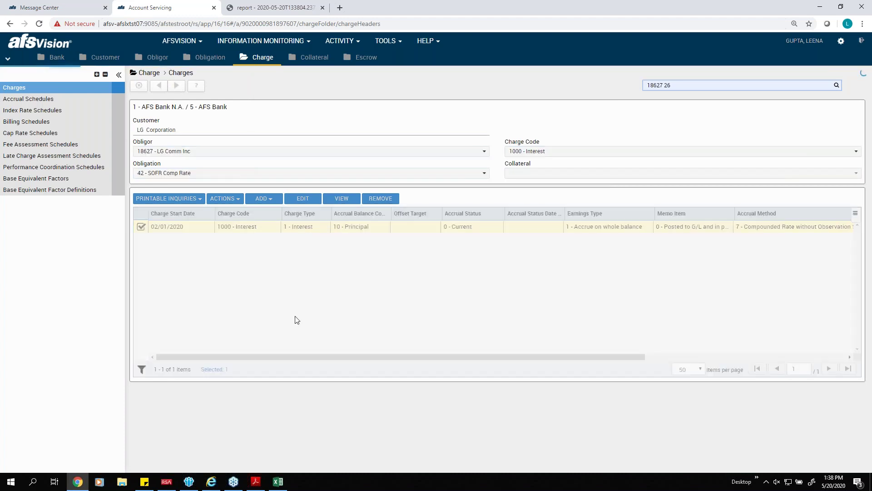
left_click(200, 199)
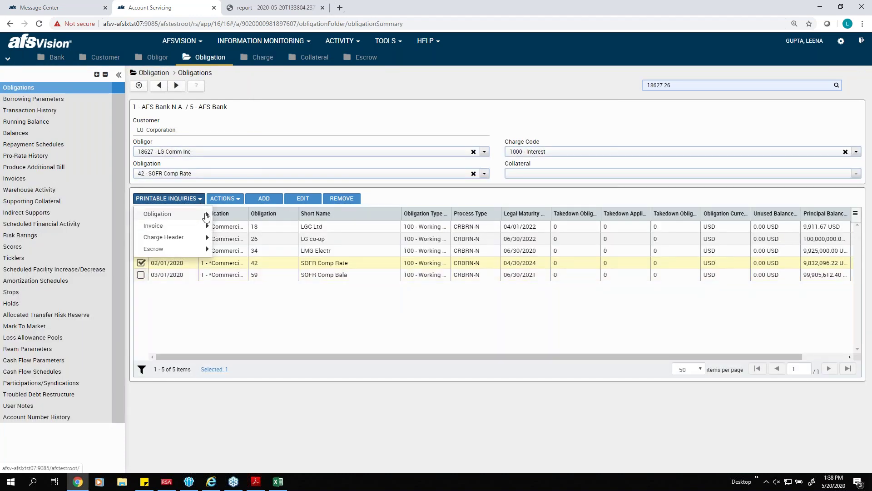
left_click(206, 217)
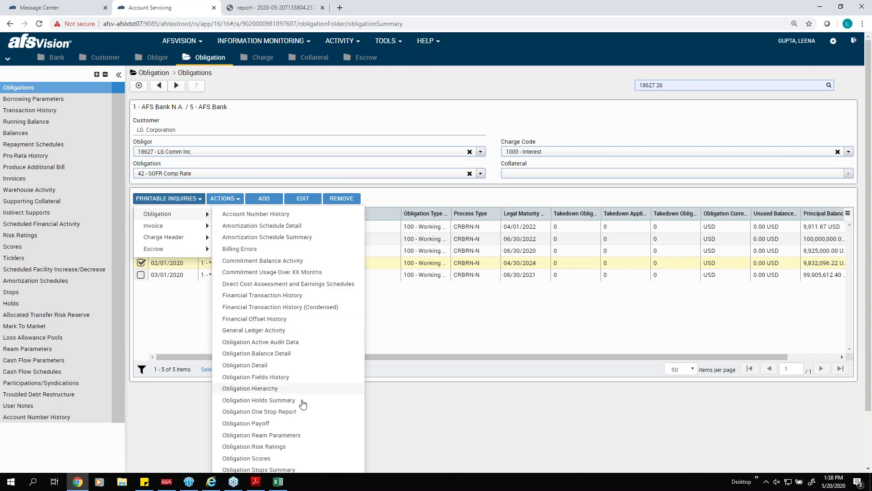
left_click(295, 412)
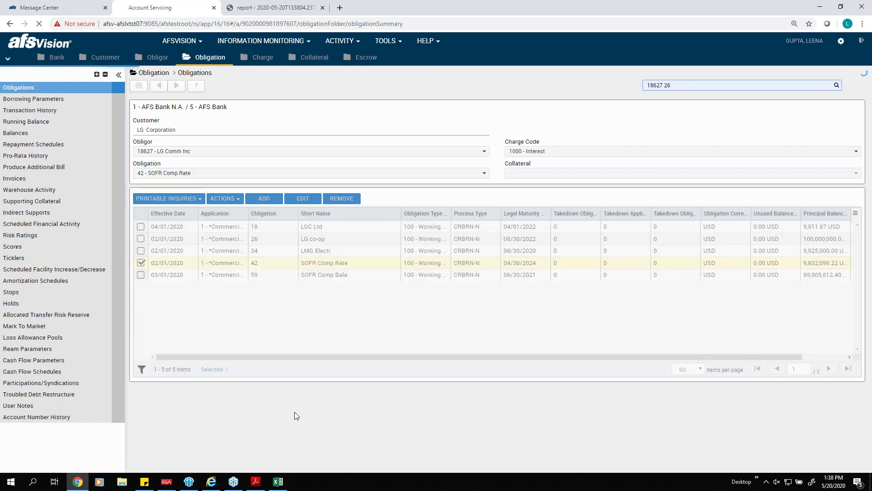
left_click(75, 466)
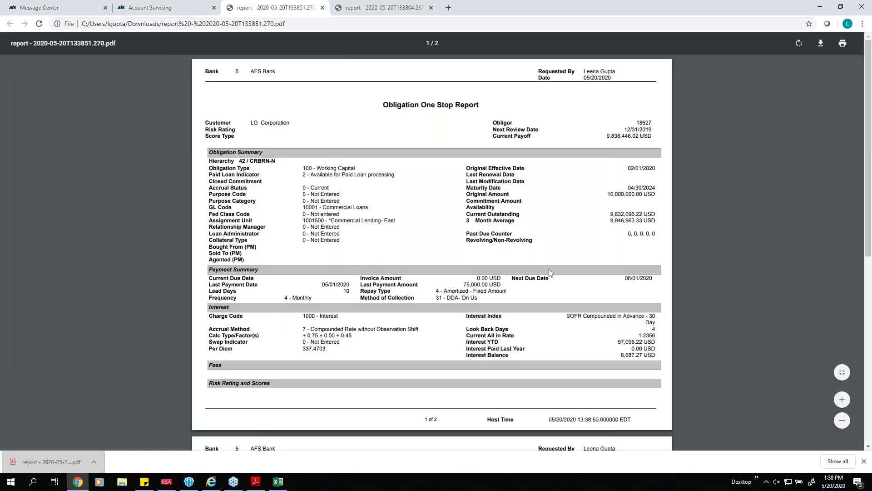
Step: Examine the Interest section of the One Stop Report, highlighting the spread adjustment in Calc Type/Factor(s)
scroll(551, 319, "down", 1)
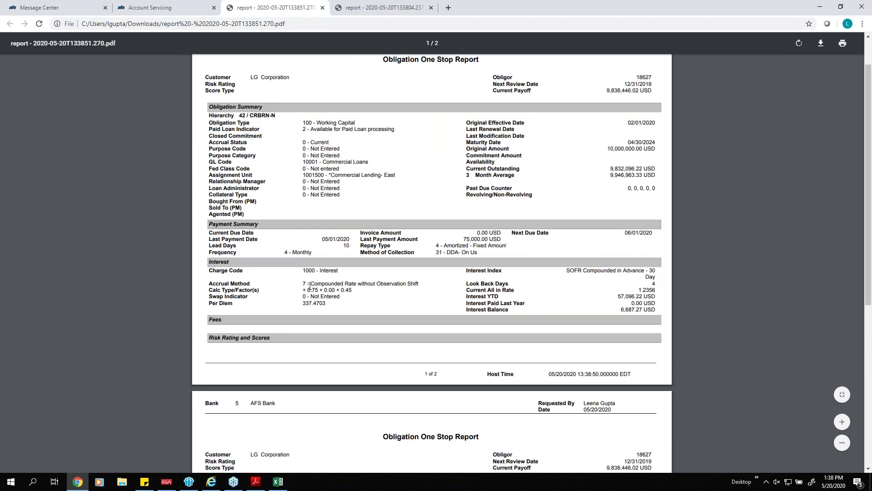
left_click_drag(336, 291, 353, 290)
scroll(533, 326, "down", 1)
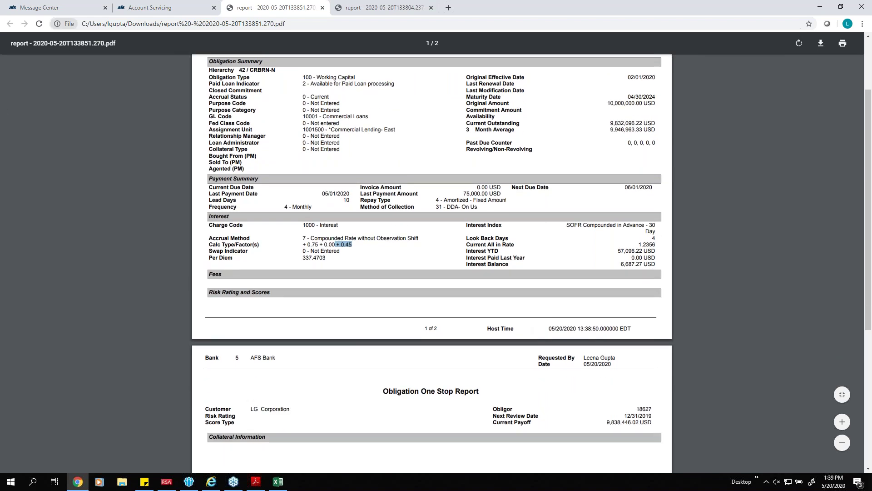
Step: Select the SOFR Comp Bala obligation in AFSVision and review its Balances and Transaction History
left_click(145, 7)
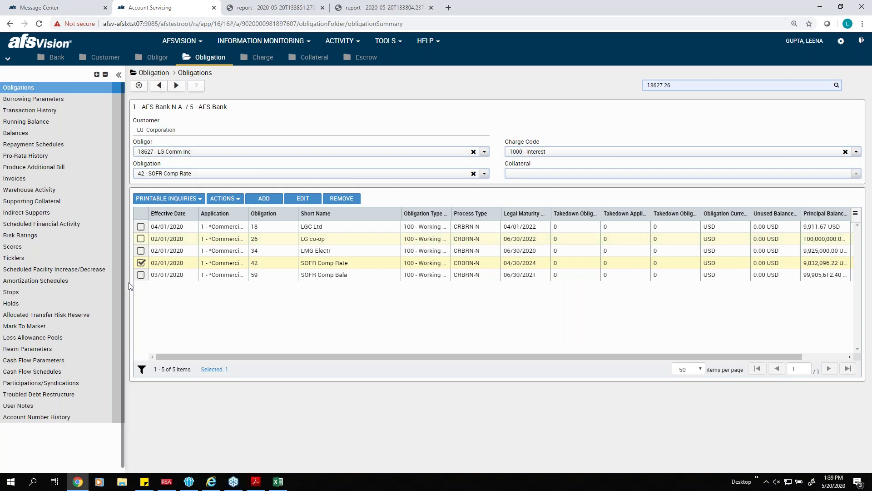
left_click(141, 276)
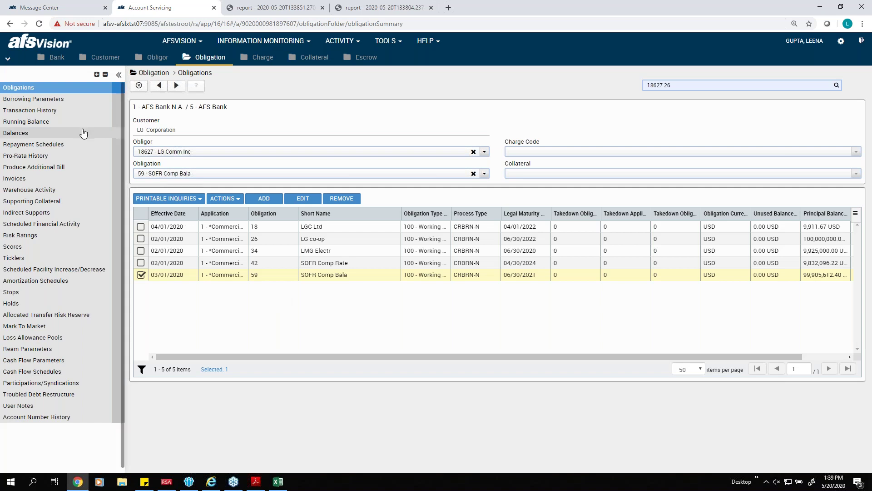
left_click(50, 135)
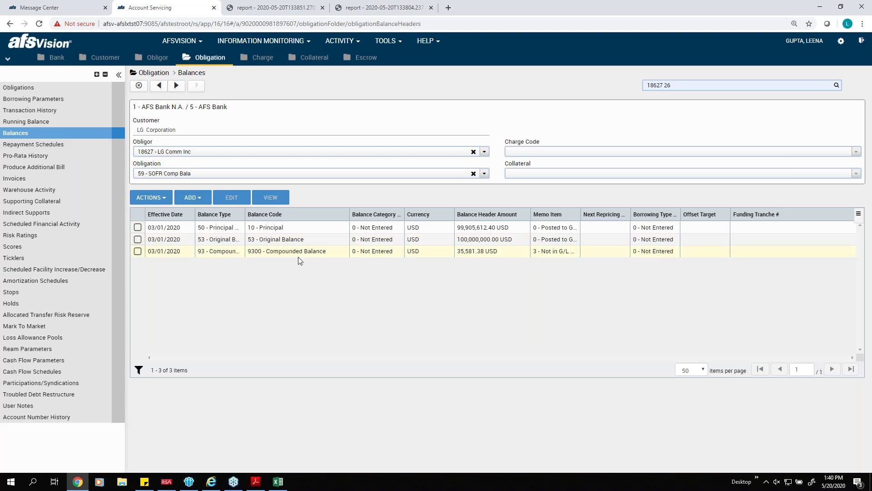
left_click(57, 113)
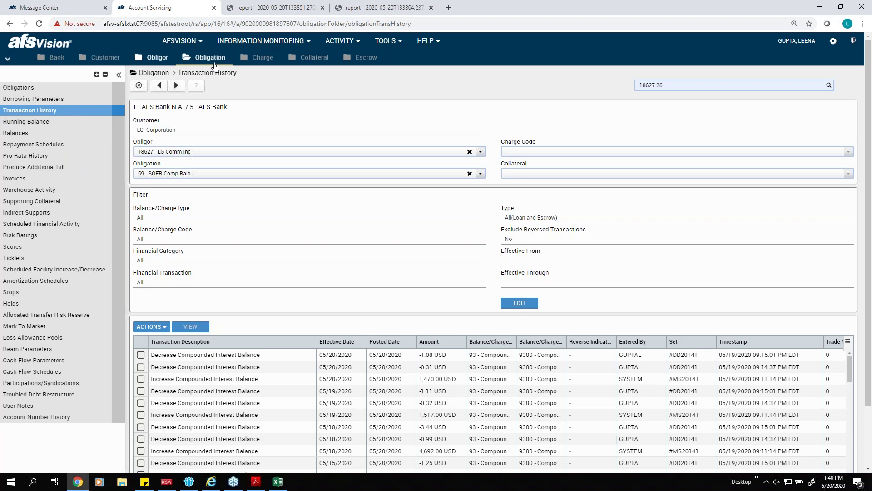
Step: View the Interest on Compounded Balance charge of the SOFR Comp Bala obligation and examine its accrual balance code and accounting figures
left_click(262, 59)
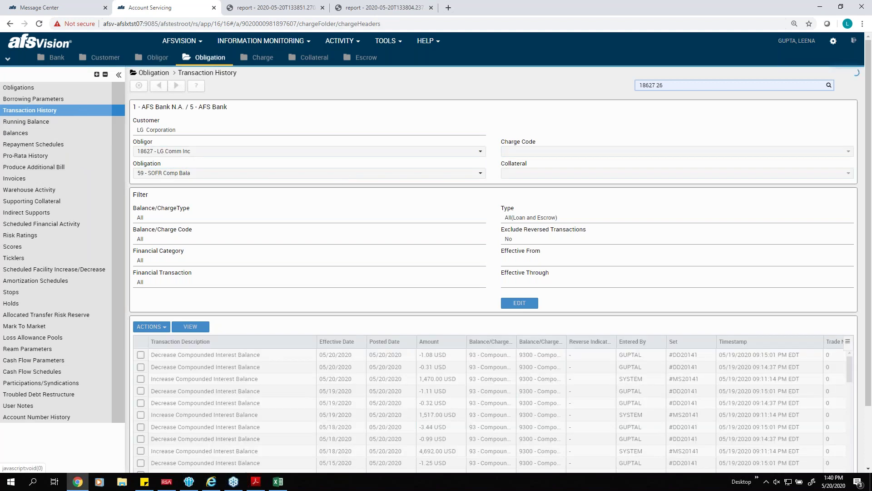
left_click(142, 239)
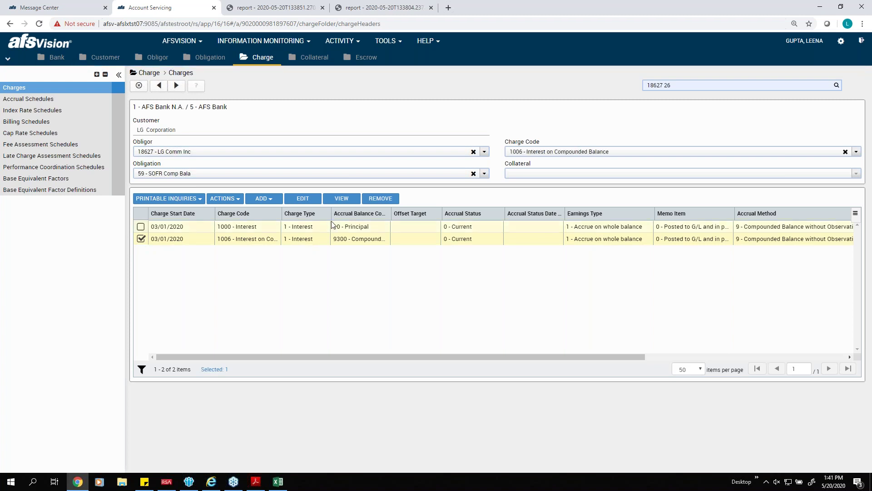
left_click(341, 198)
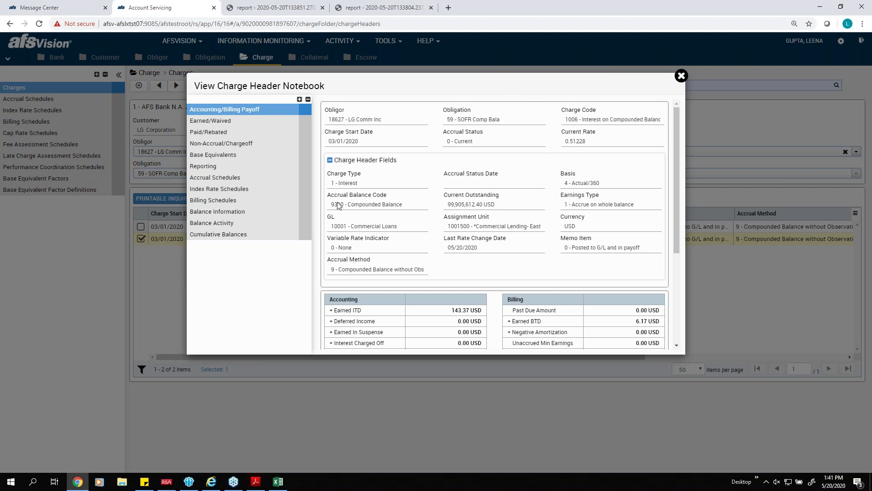
left_click_drag(337, 204, 390, 208)
scroll(439, 260, "down", 1)
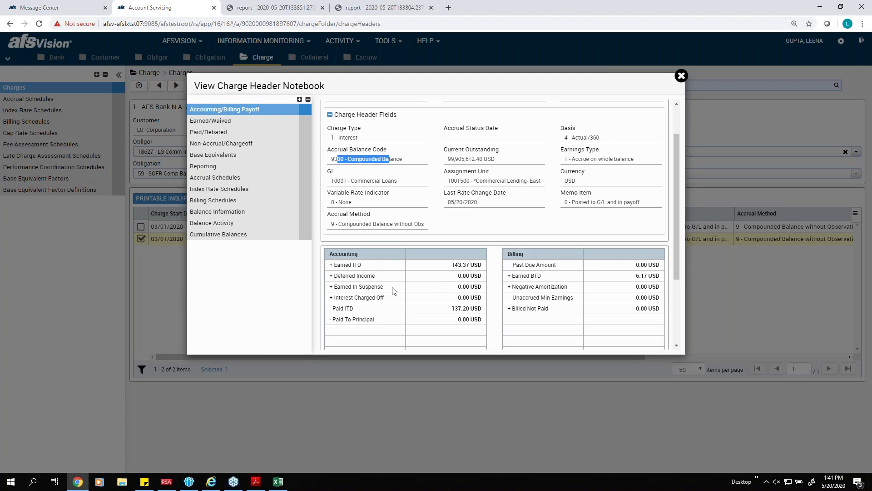
Step: Examine the Balance Activity of the Interest on Compounded Balance charge back through late April, and close the charge notebook
left_click(222, 223)
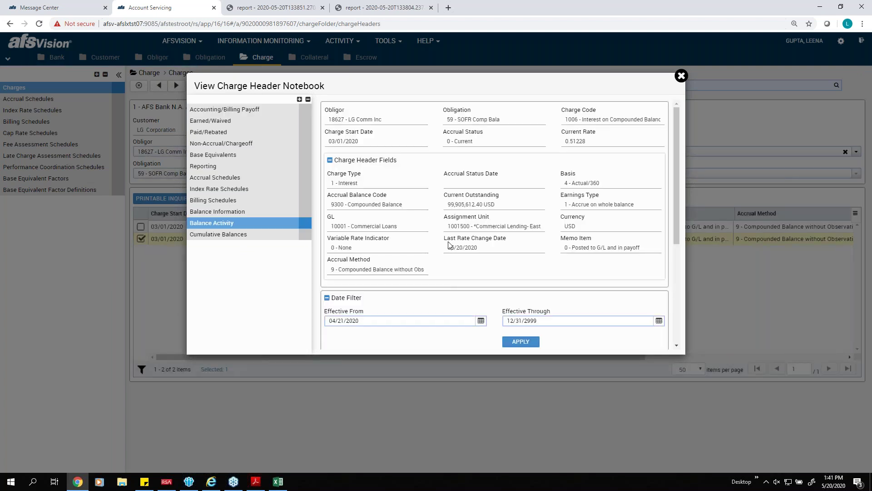
scroll(448, 245, "down", 3)
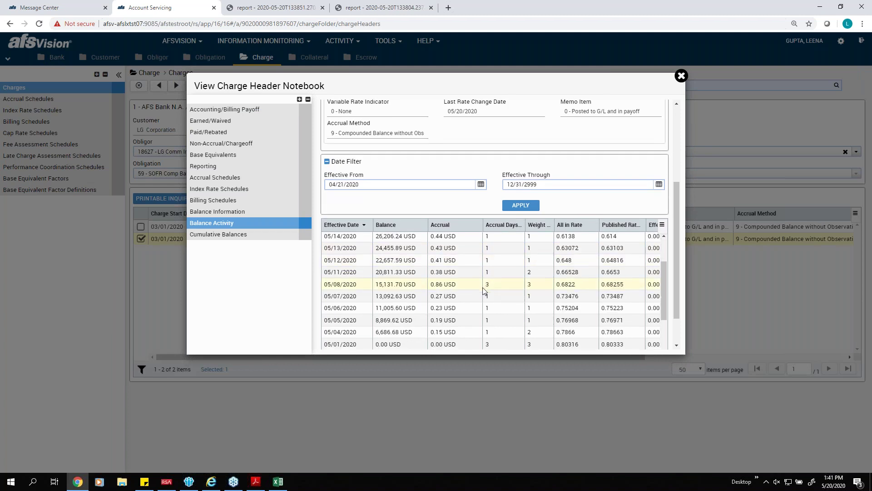
scroll(484, 290, "down", 1)
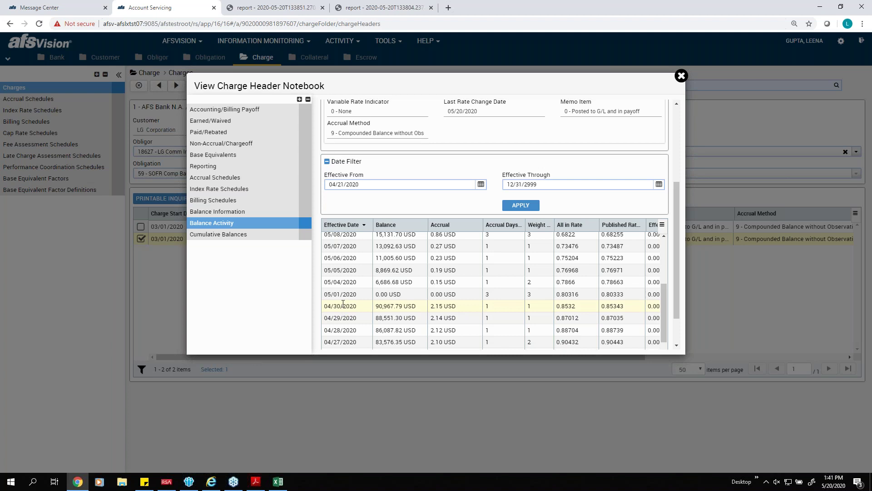
left_click(682, 76)
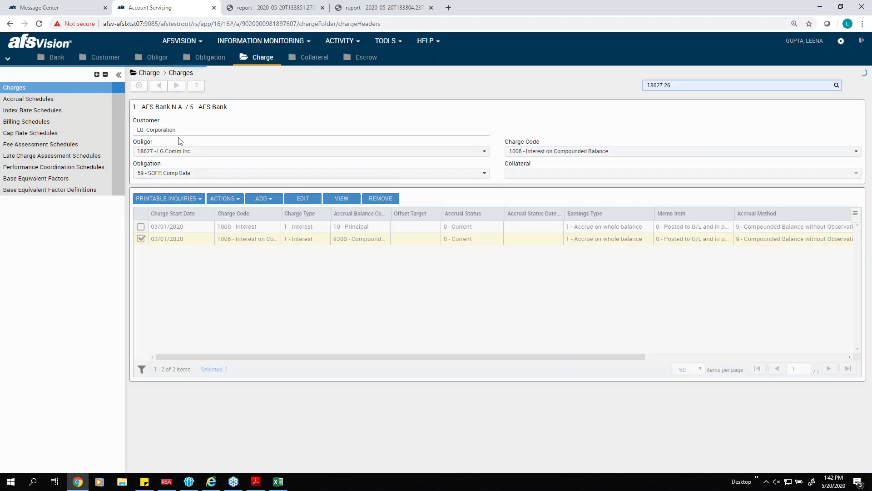
Step: View the 9300 - Compounded Balance header of the SOFR Comp Bala obligation and examine its Balance Activity
left_click(207, 56)
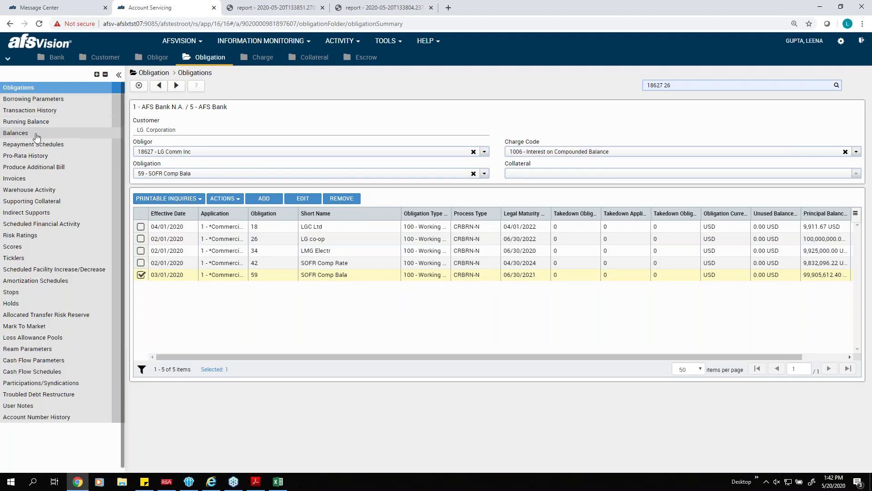
left_click(36, 136)
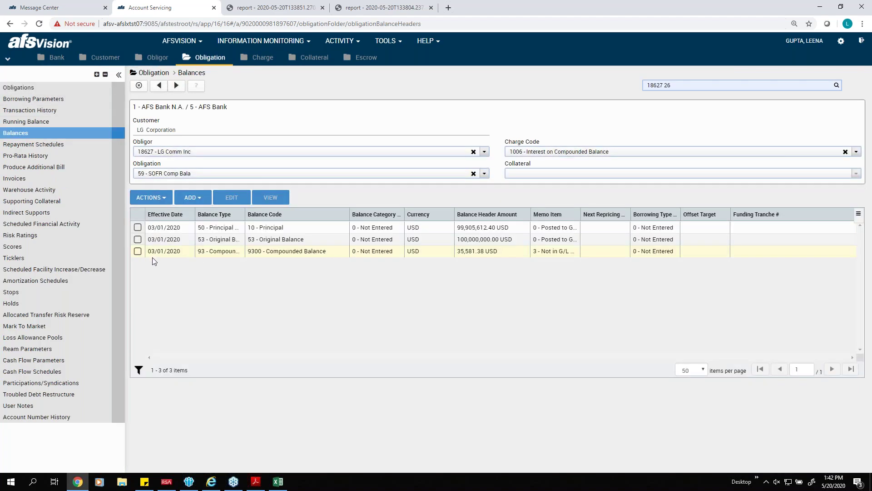
left_click(138, 251)
left_click(271, 197)
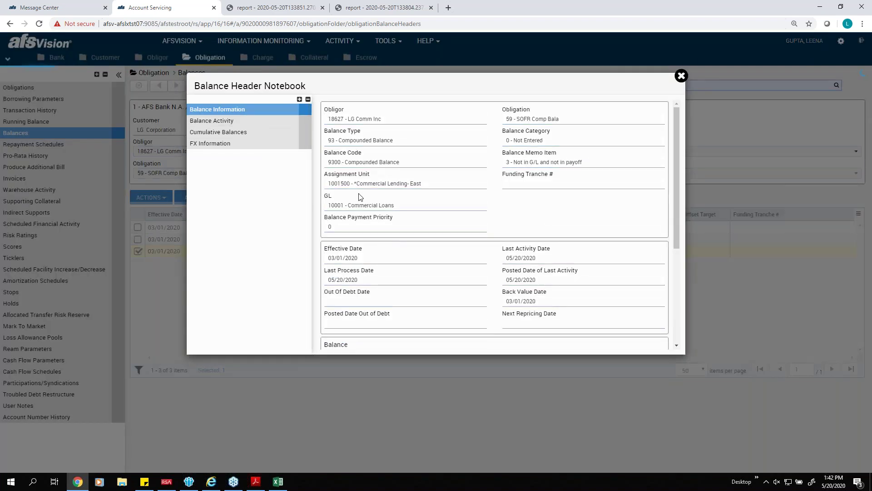
left_click(212, 120)
scroll(500, 250, "down", 2)
scroll(354, 255, "down", 2)
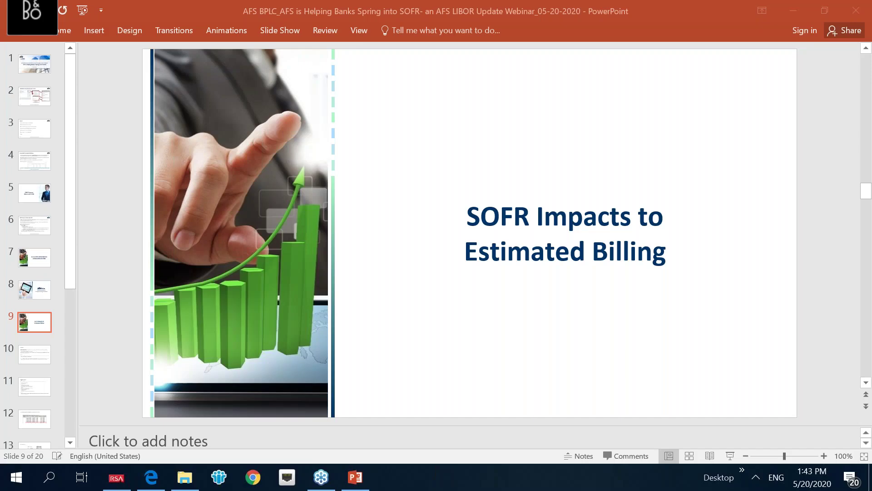
left_click(507, 357)
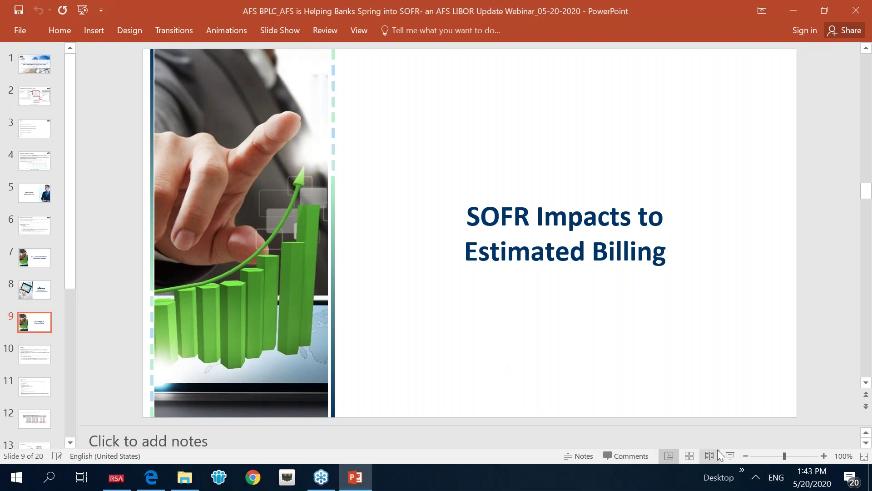